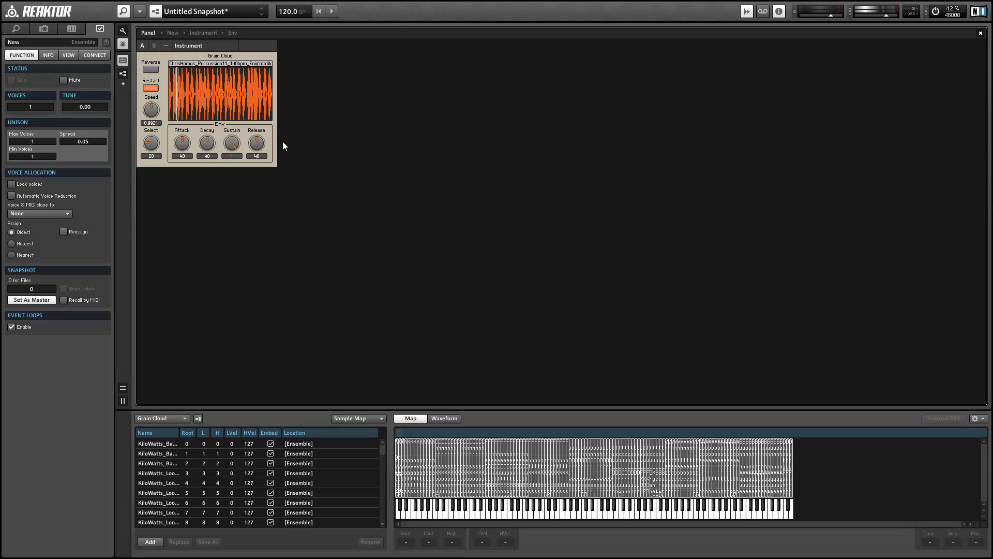
Raise Speed to about 1.35, toggle Reverse on and off, and set Select to Percussion05
click(151, 111)
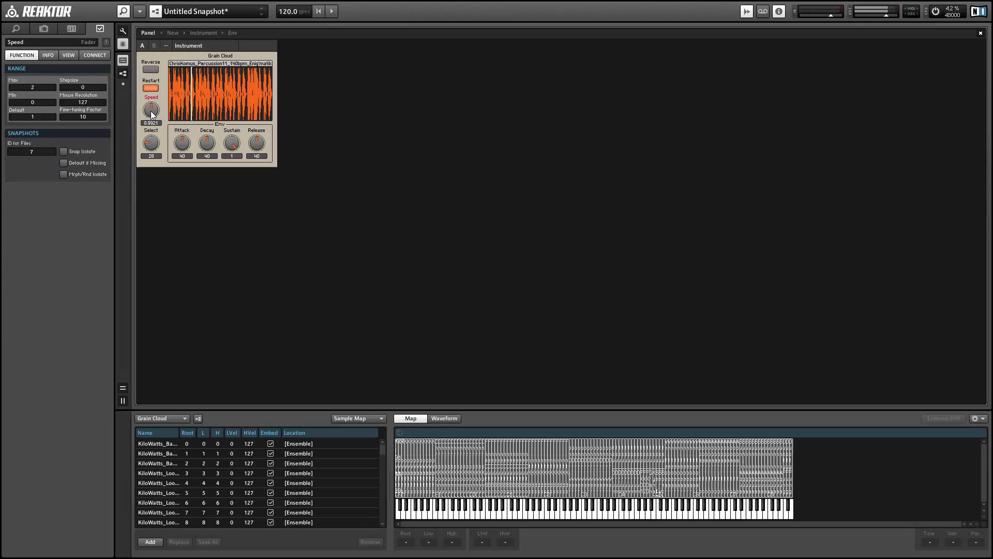
drag(152, 114, 168, 126)
click(149, 70)
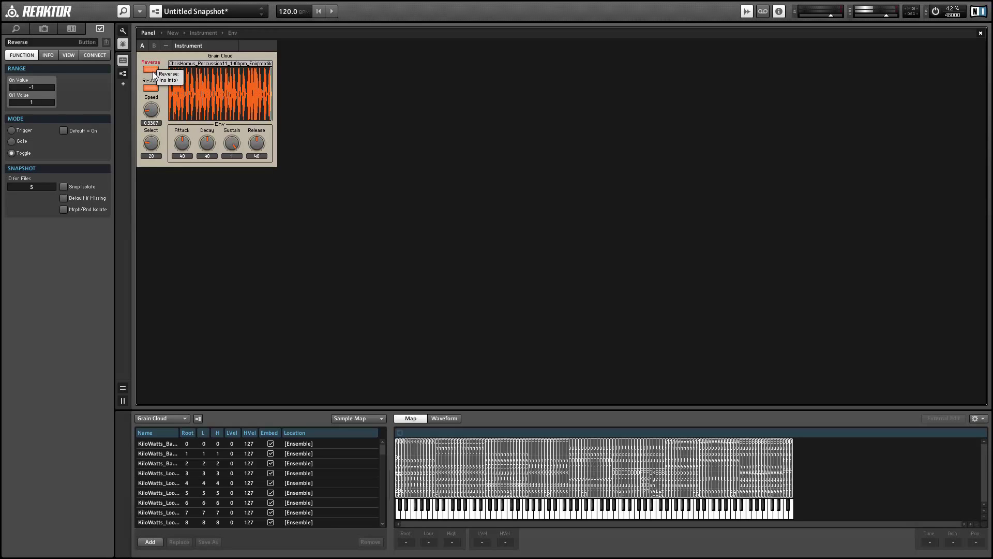
click(150, 69)
click(154, 144)
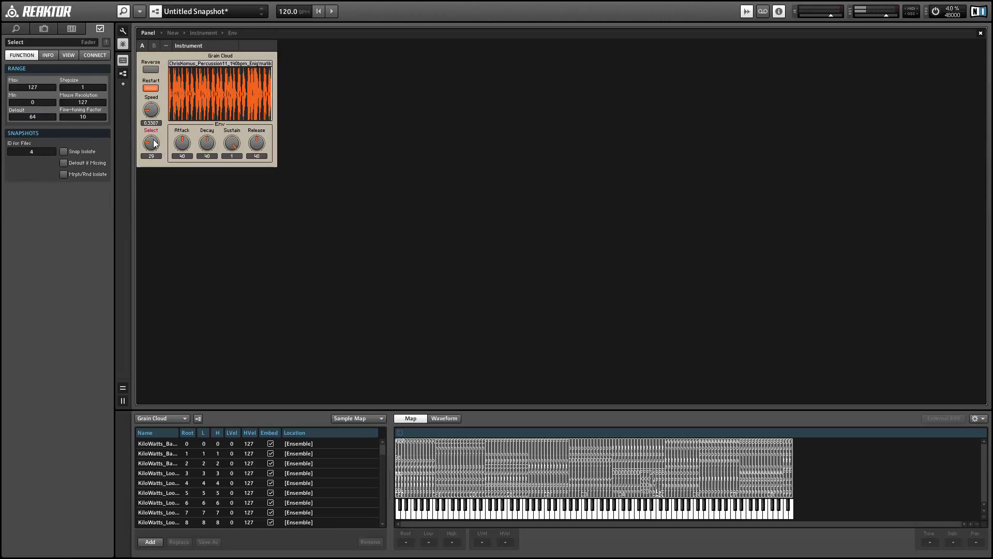
mouse_move(154, 144)
mouse_down()
mouse_move(151, 135)
mouse_move(158, 153)
mouse_move(153, 143)
mouse_up()
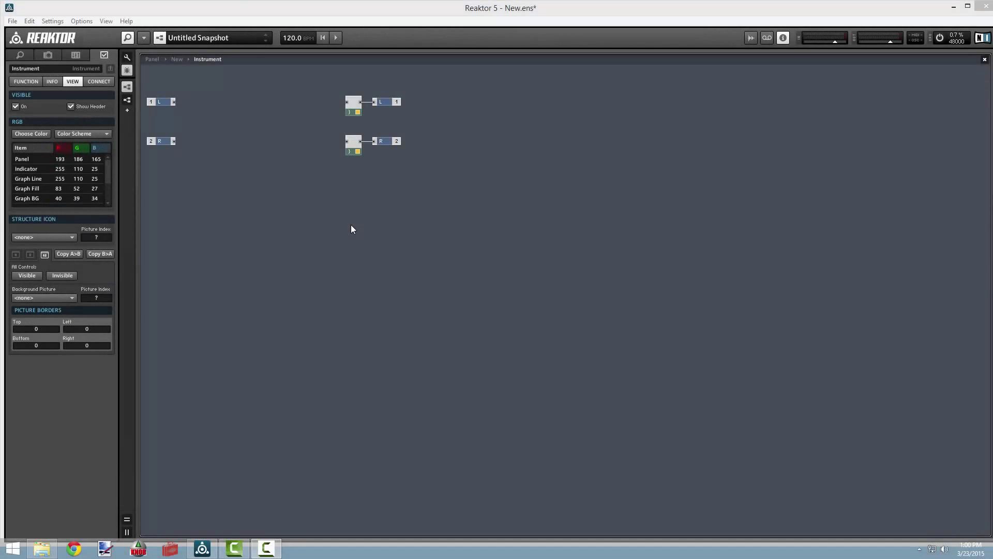
Insert a Built-In Sampler > Grain Cloud module and position it in the Instrument structure
right_click(351, 225)
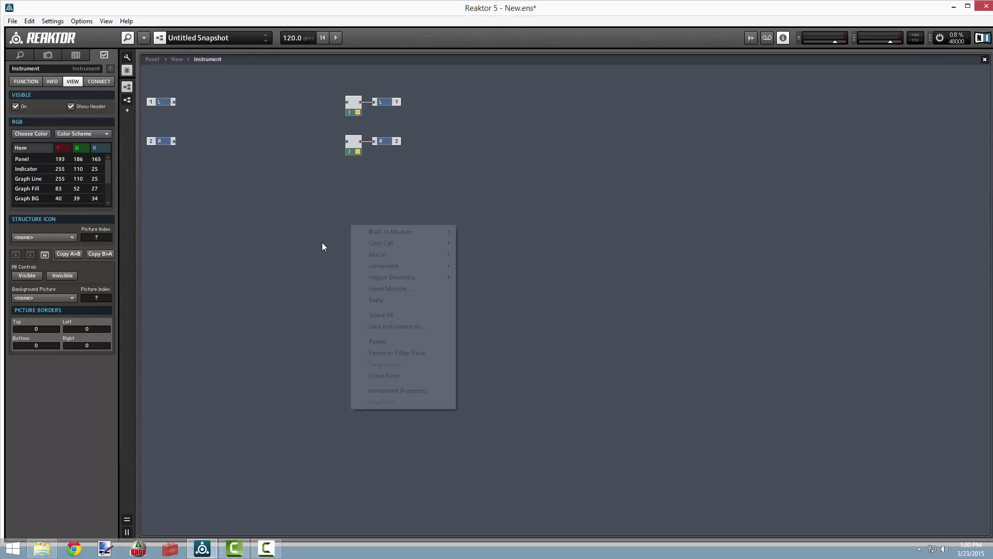
mouse_move(409, 231)
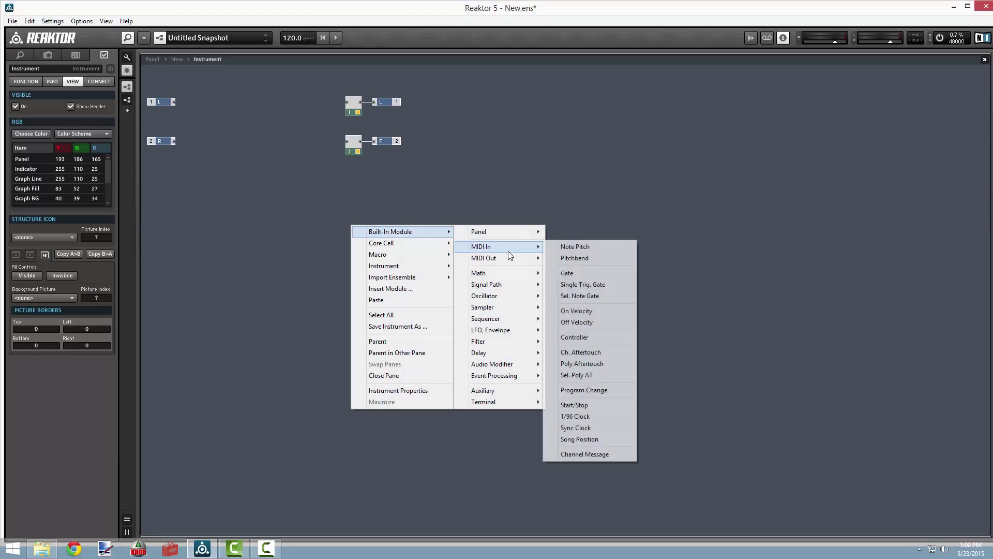
mouse_move(518, 312)
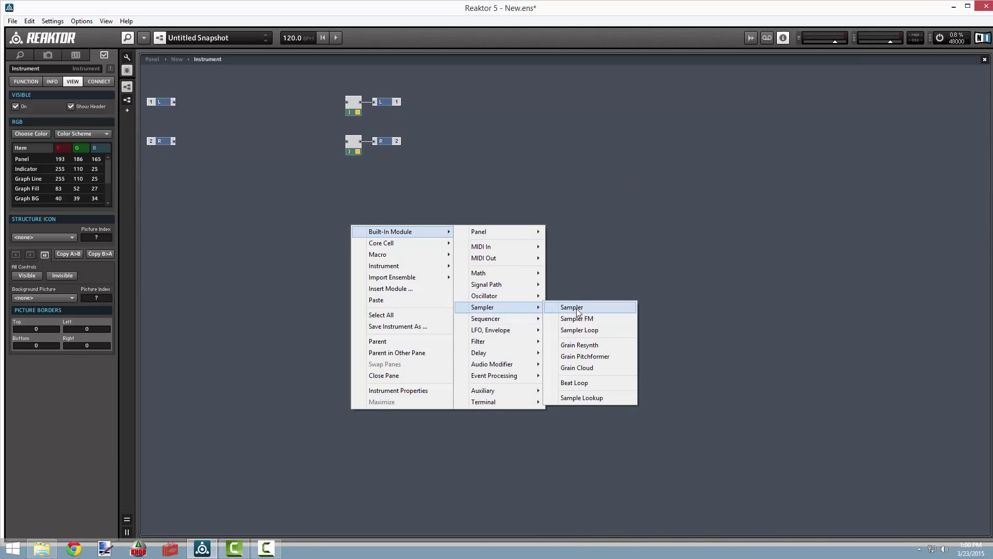
click(577, 368)
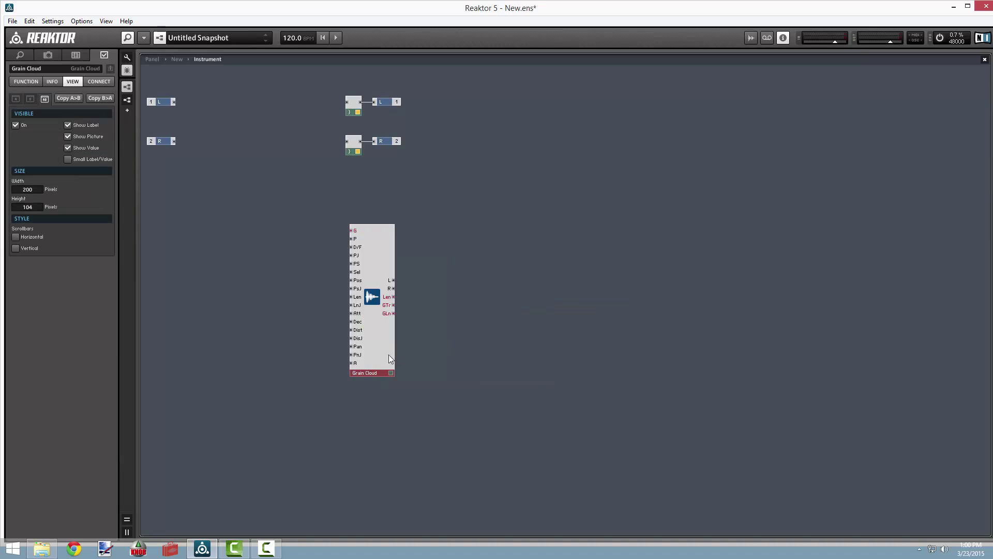
drag(389, 355, 451, 353)
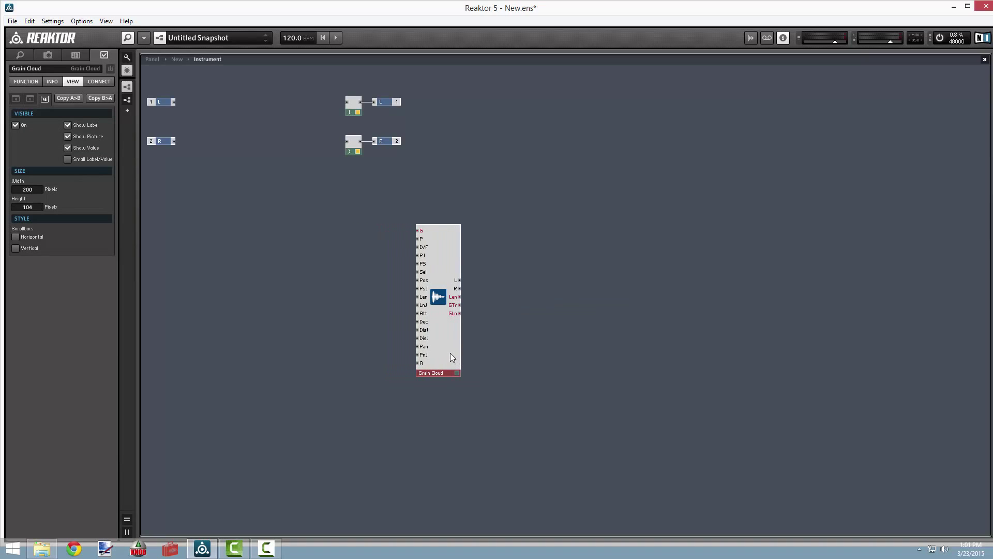
click(347, 269)
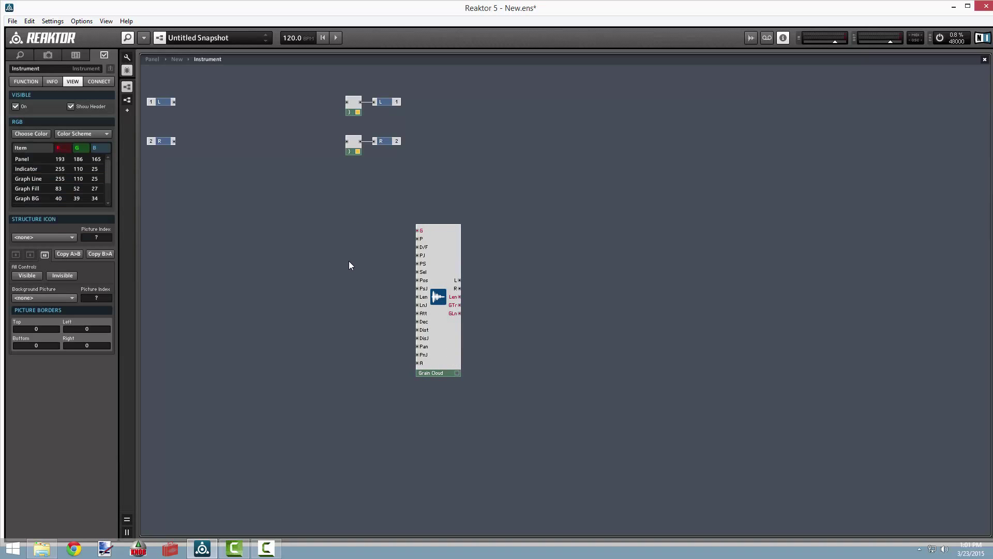
mouse_move(424, 323)
drag(440, 372, 407, 362)
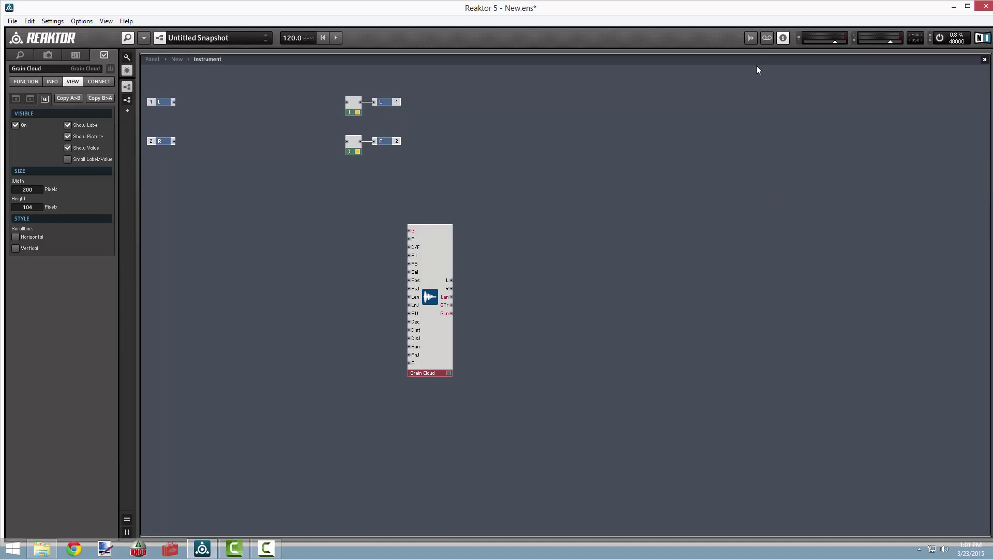
Show the sample map editor and bring the kero-twistedloops folder window forward
click(751, 38)
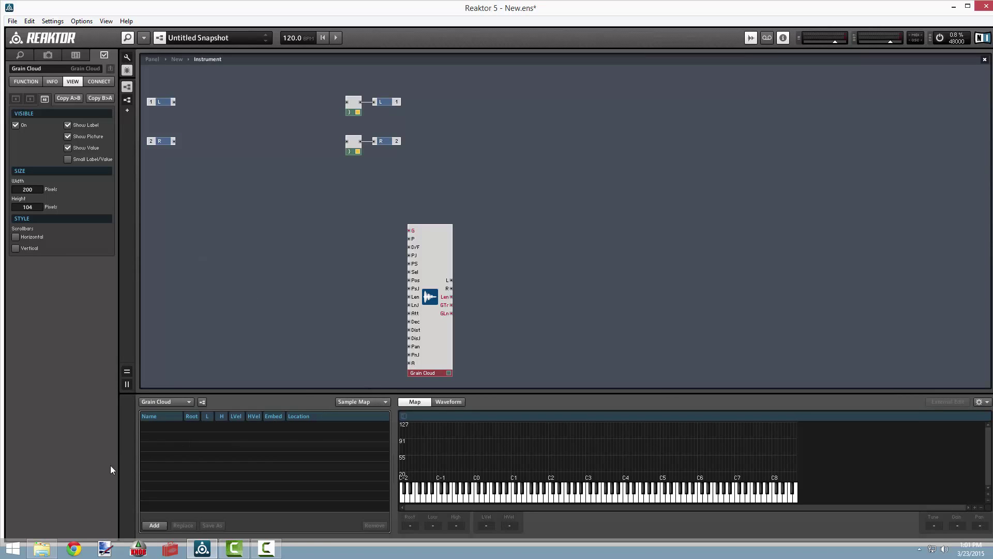
click(41, 550)
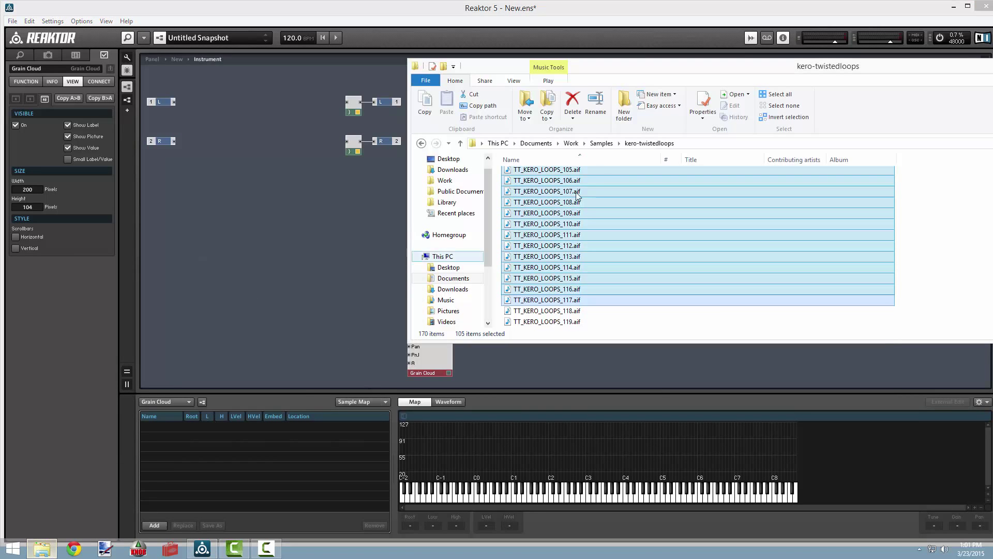
click(582, 279)
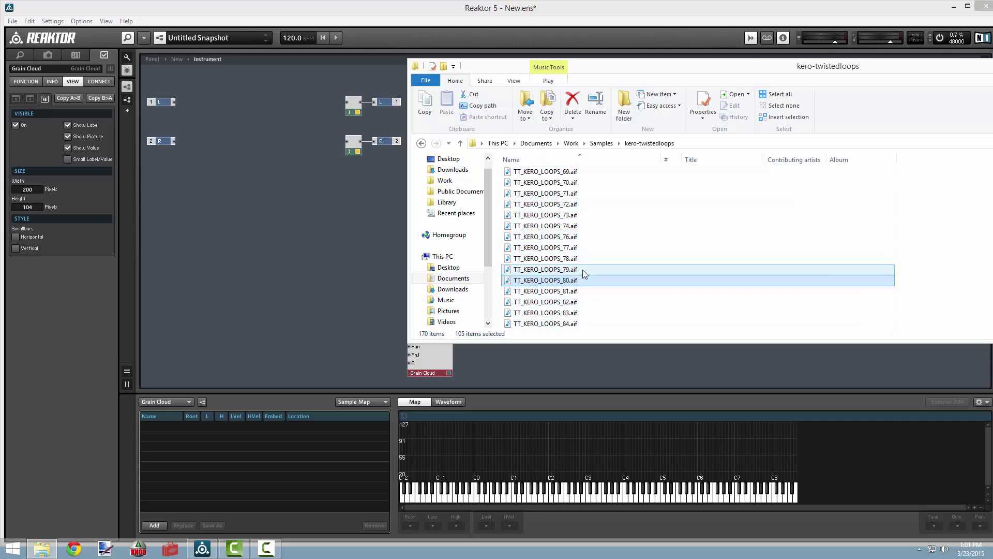
scroll(583, 259, up, 20)
scroll(583, 234, down, 20)
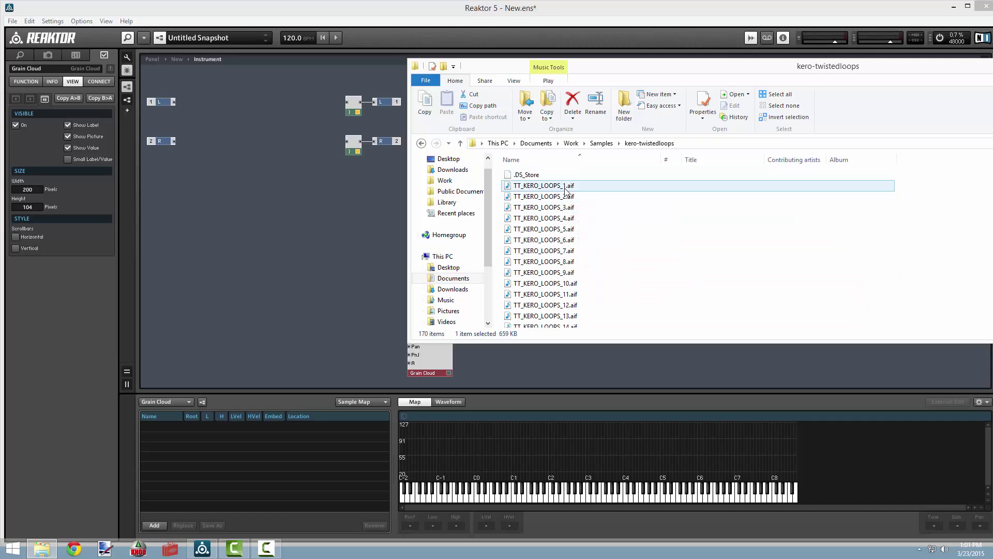
Select loops TT_KERO_LOOPS_87 through 134 and drag them into Reaktor's sample list
click(523, 279)
scroll(525, 282, down, 15)
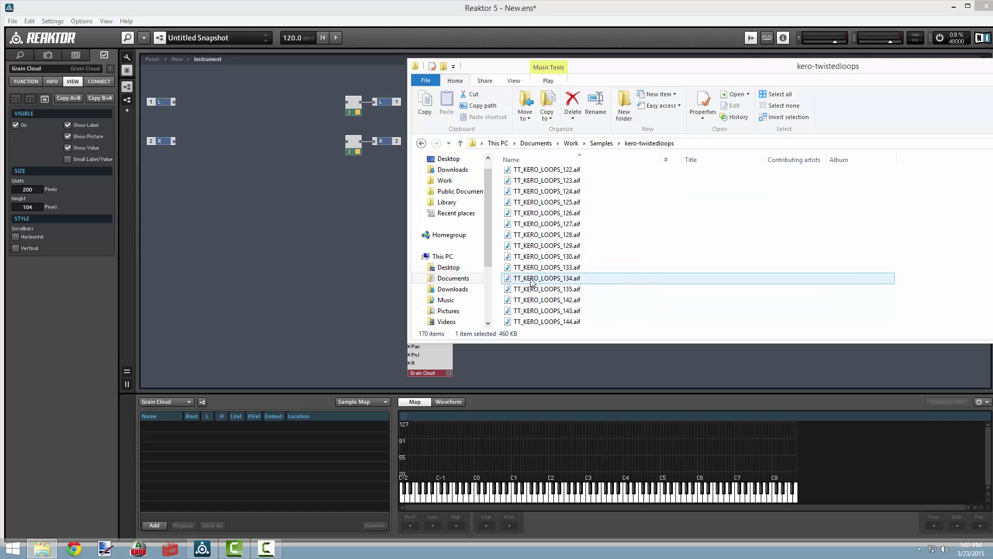
shift+click(533, 279)
drag(510, 232, 607, 259)
drag(934, 73, 689, 82)
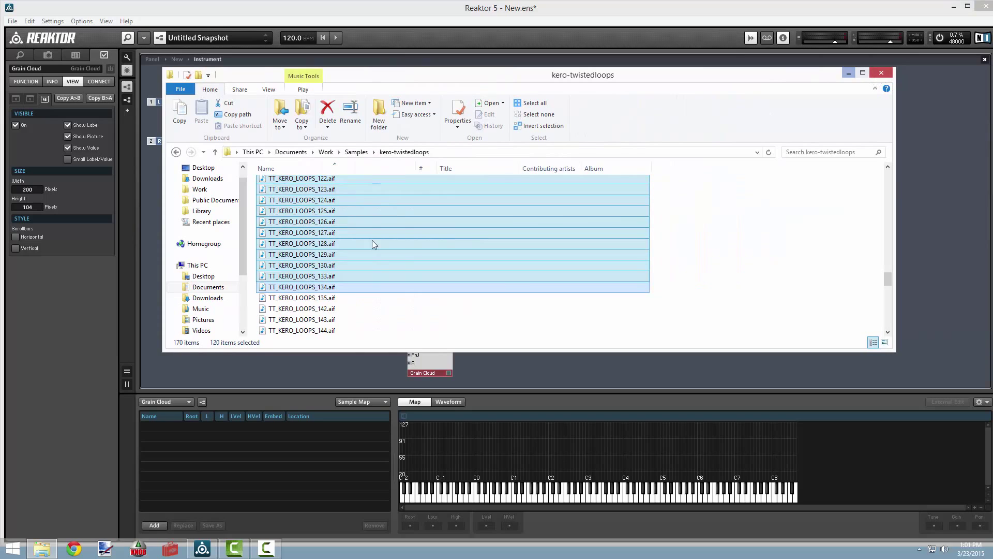
Close the folder, go full screen, and import Mixed.ncmap, replacing the current sample map
click(881, 73)
key(F11)
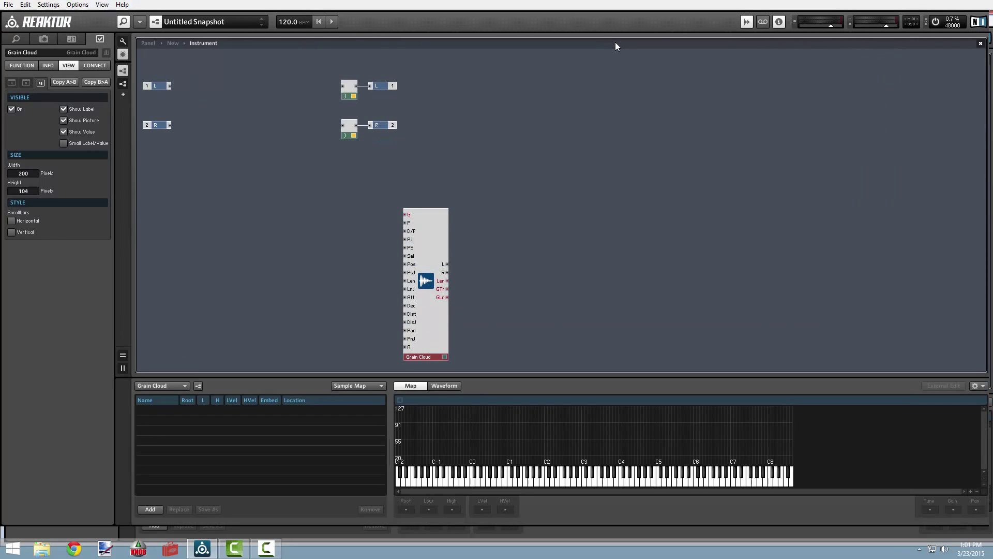
click(354, 419)
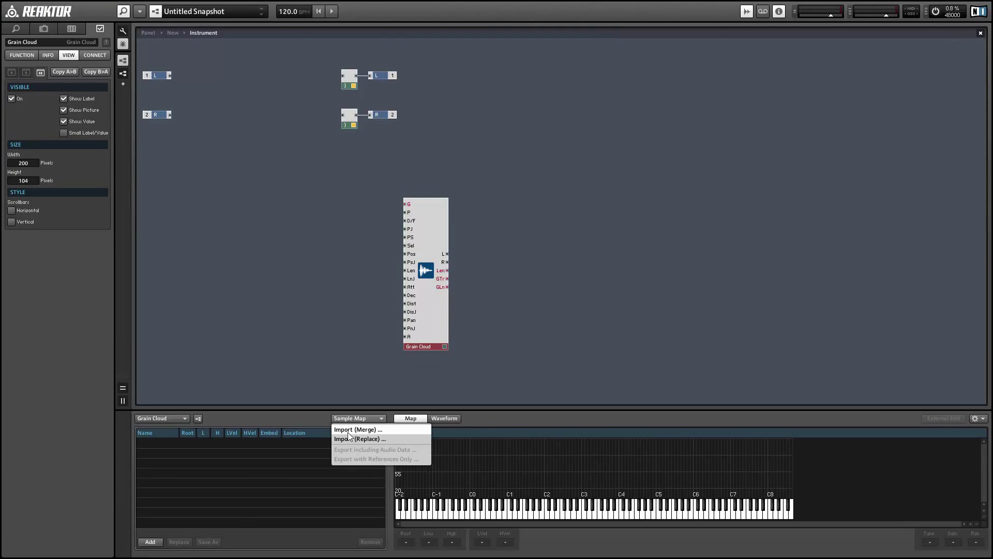
click(349, 437)
double_click(131, 139)
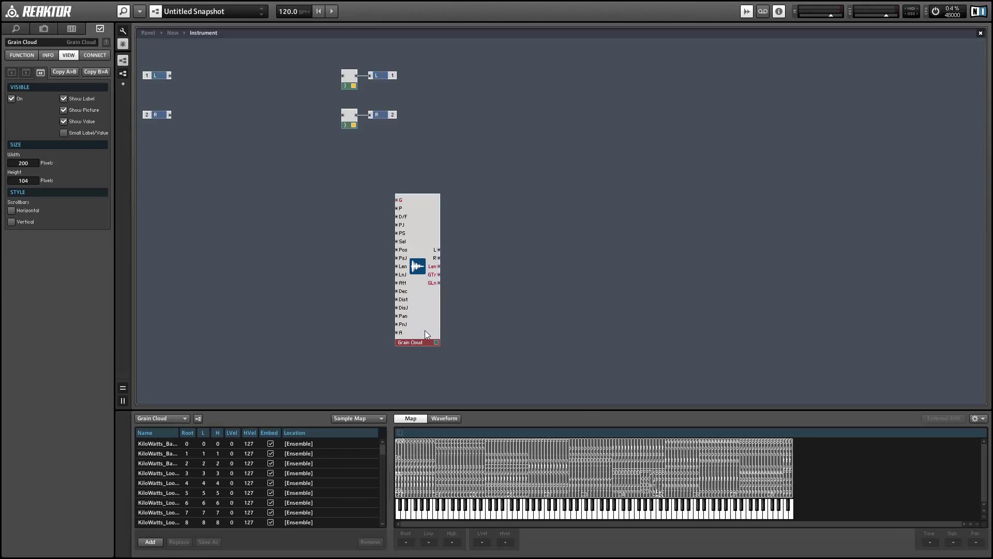
Move the Grain Cloud module right and down
click(492, 317)
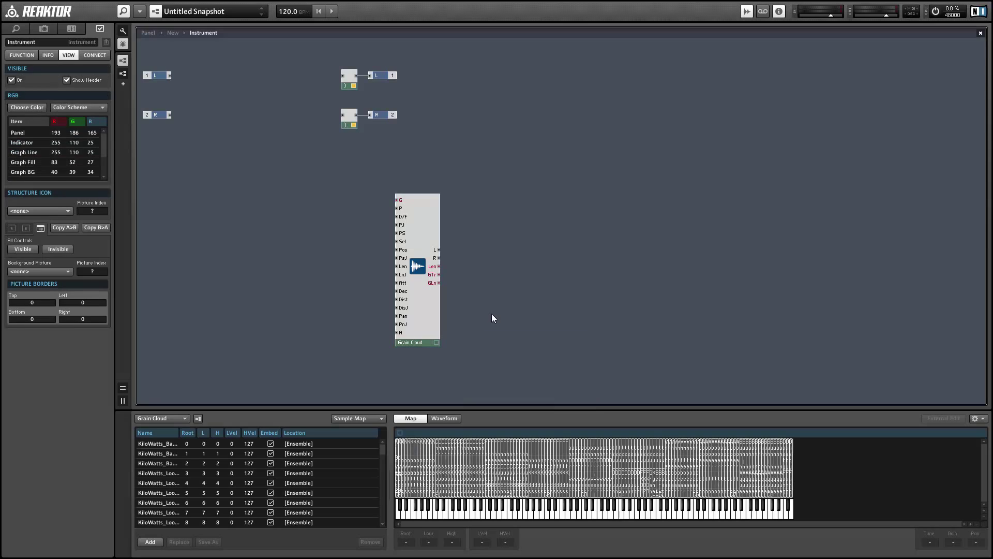
mouse_move(433, 329)
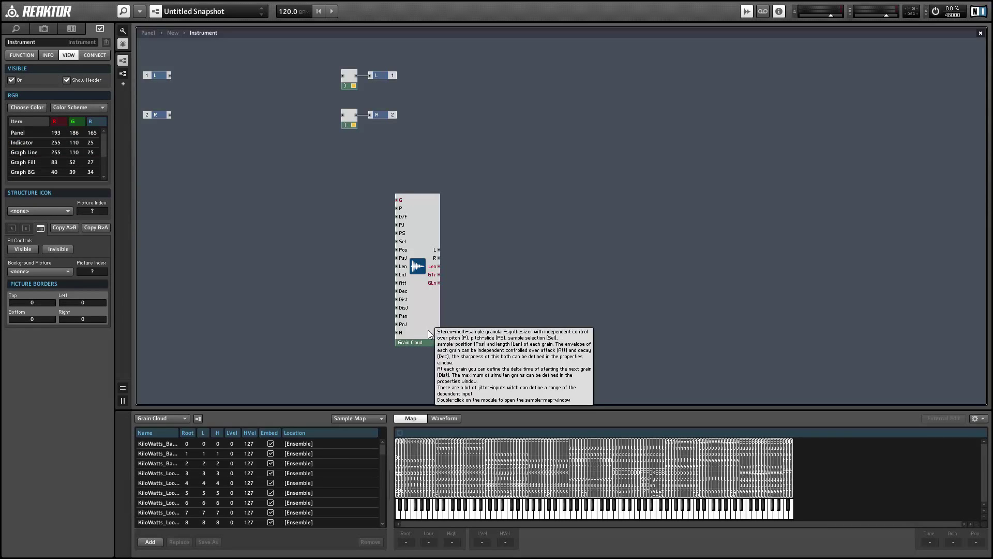
drag(421, 336, 489, 355)
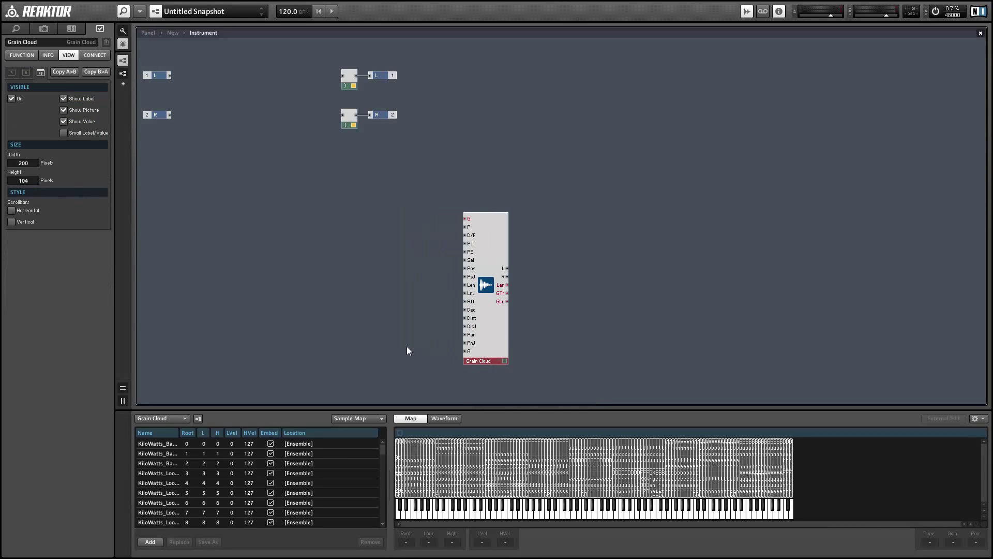
click(455, 349)
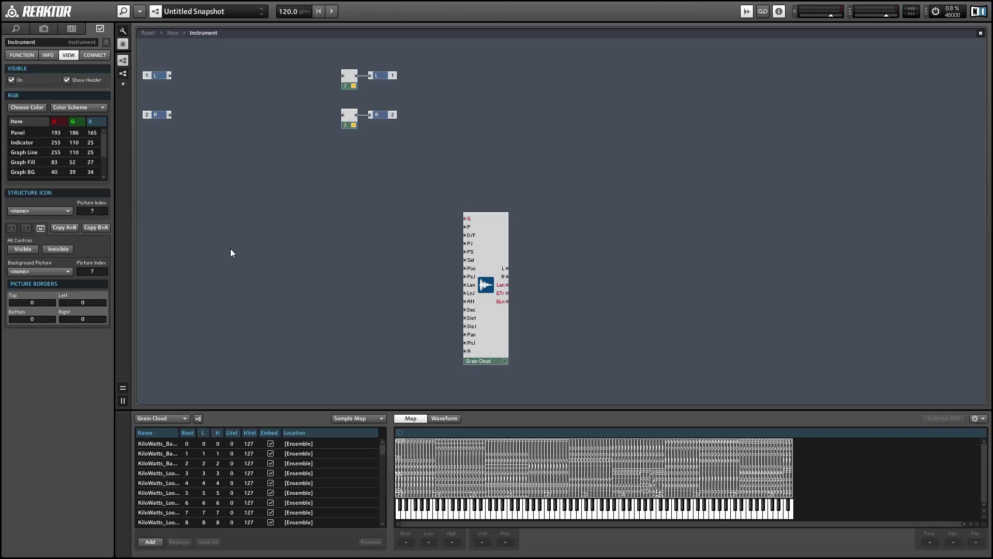
Add a one-input one-output Macro left of Grain Cloud and open its structure
right_click(216, 203)
mouse_move(263, 236)
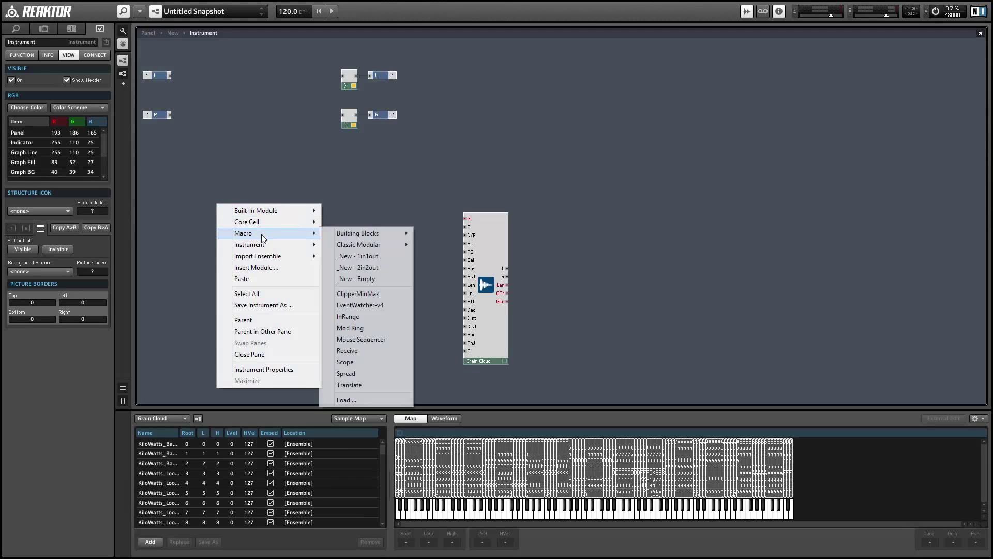
click(357, 255)
drag(259, 227, 346, 310)
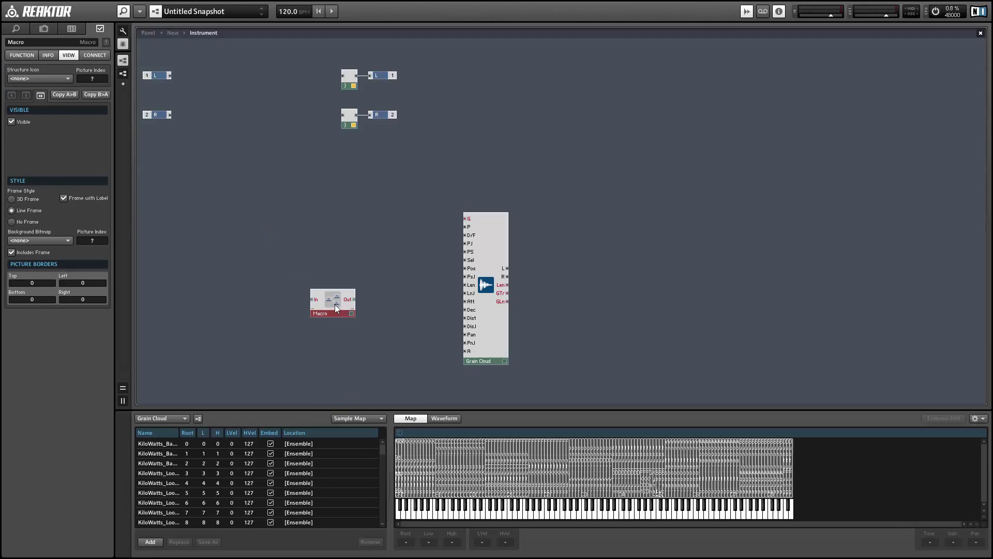
double_click(331, 294)
Insert an LFO, Envelope > ADSR module inside the Macro
right_click(297, 207)
mouse_move(331, 237)
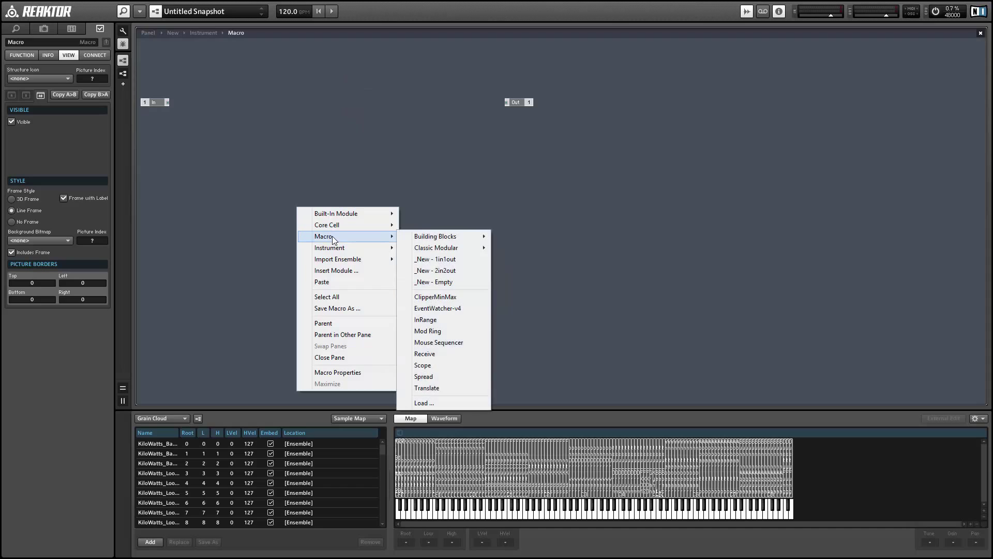
mouse_move(335, 213)
mouse_move(450, 317)
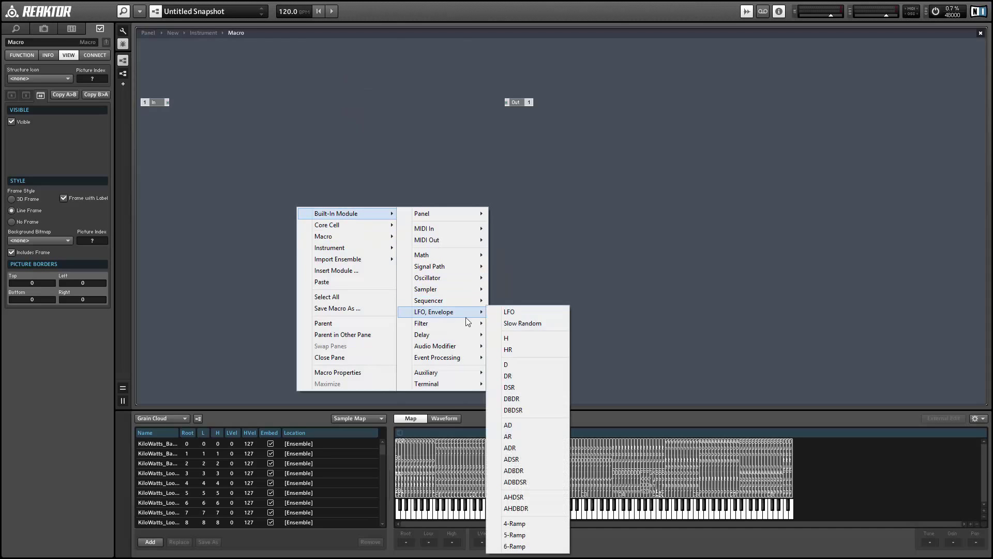
click(523, 458)
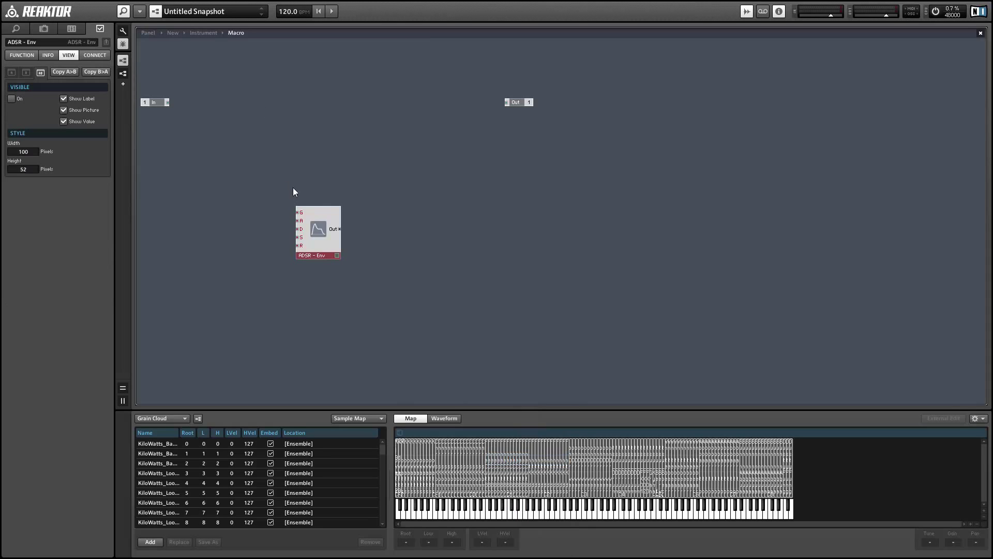
drag(343, 238, 405, 213)
Create Attack, Decay, Sustain and Release knobs on the ADSR's A, D, S and R inputs
right_click(364, 189)
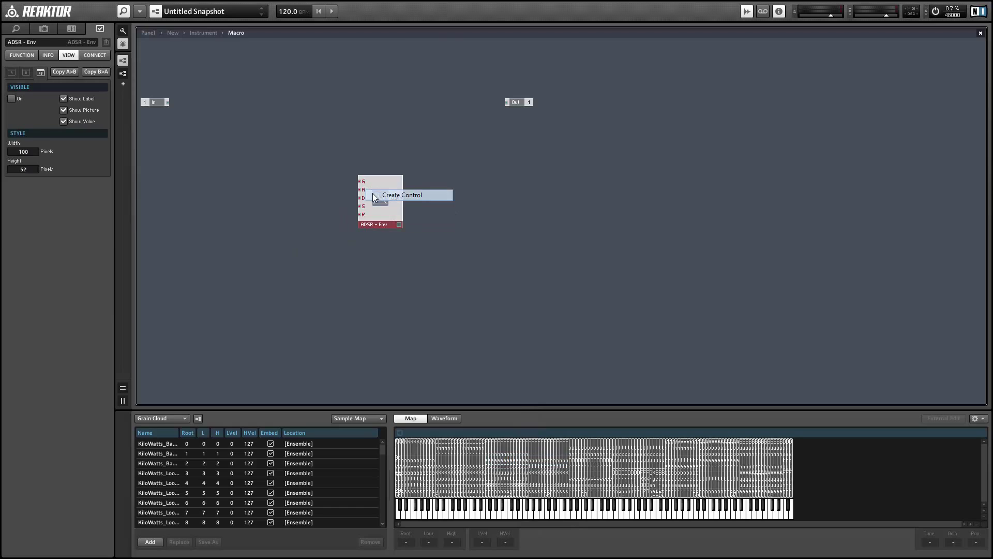
click(373, 195)
right_click(363, 198)
click(372, 206)
right_click(362, 207)
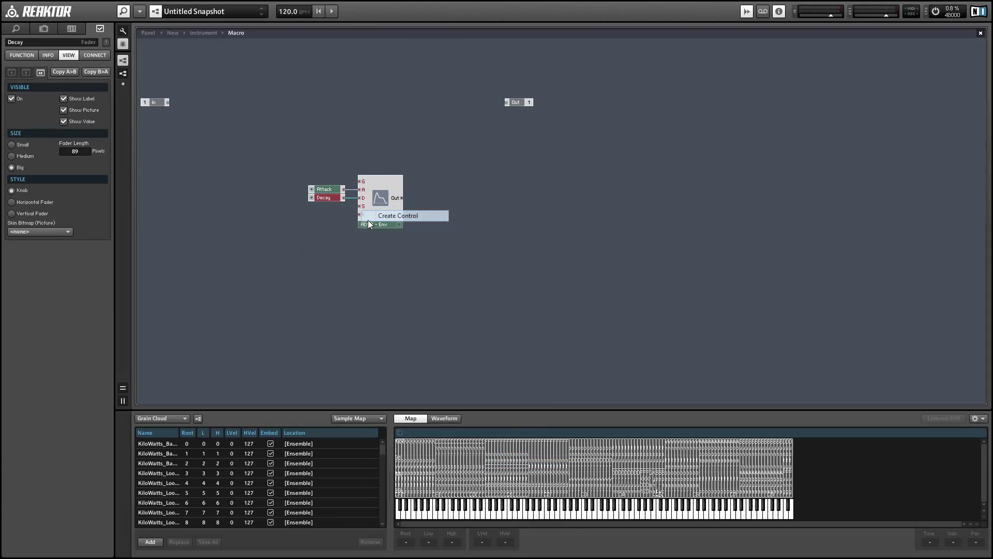
click(370, 212)
right_click(362, 214)
click(369, 220)
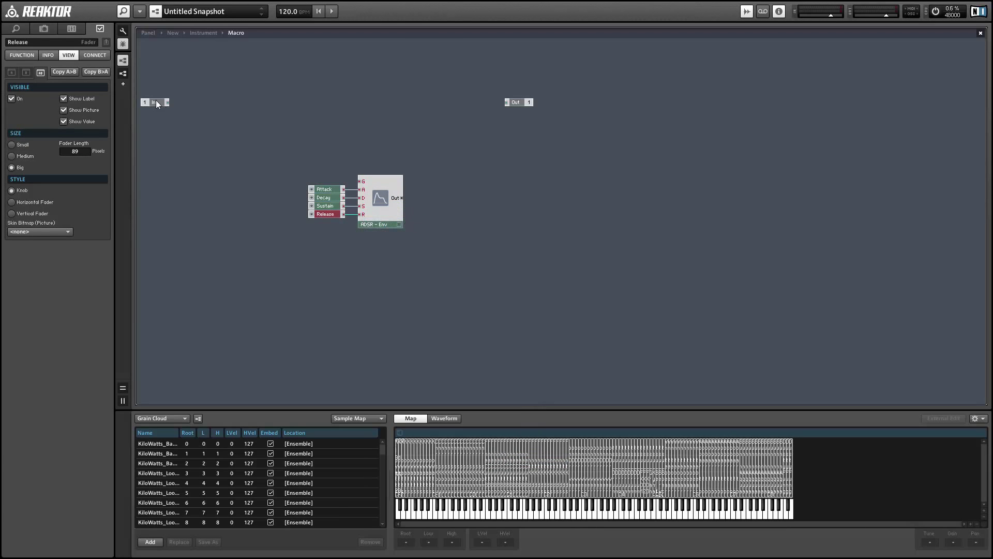
Replace the In module with a Gate MIDI In and wire the envelope output to Out
drag(156, 101, 334, 182)
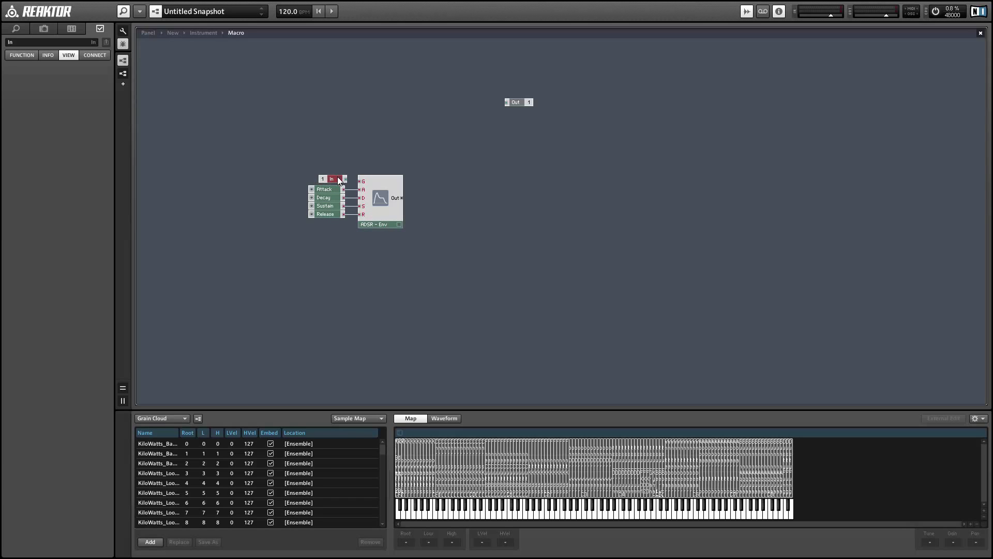
key(Delete)
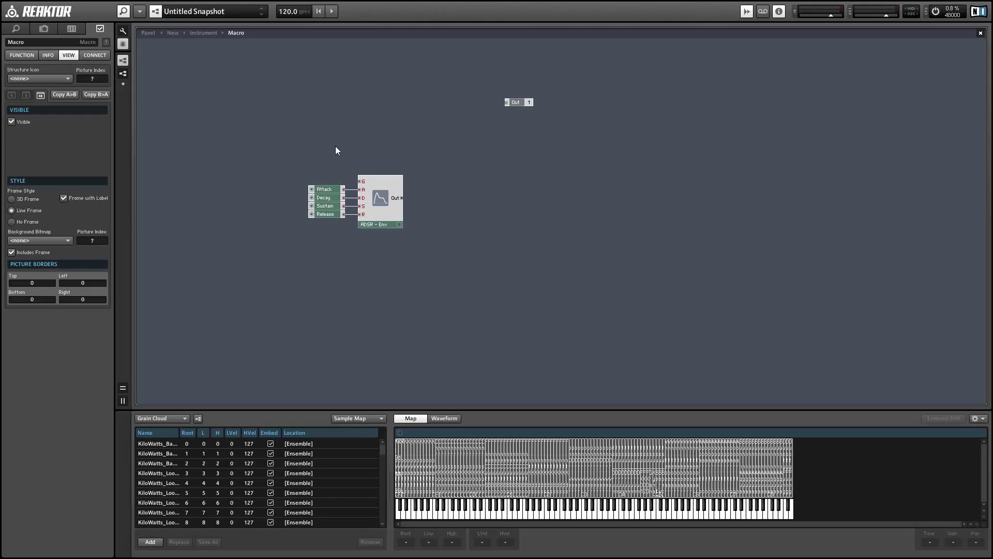
double_click(336, 147)
text(gate)
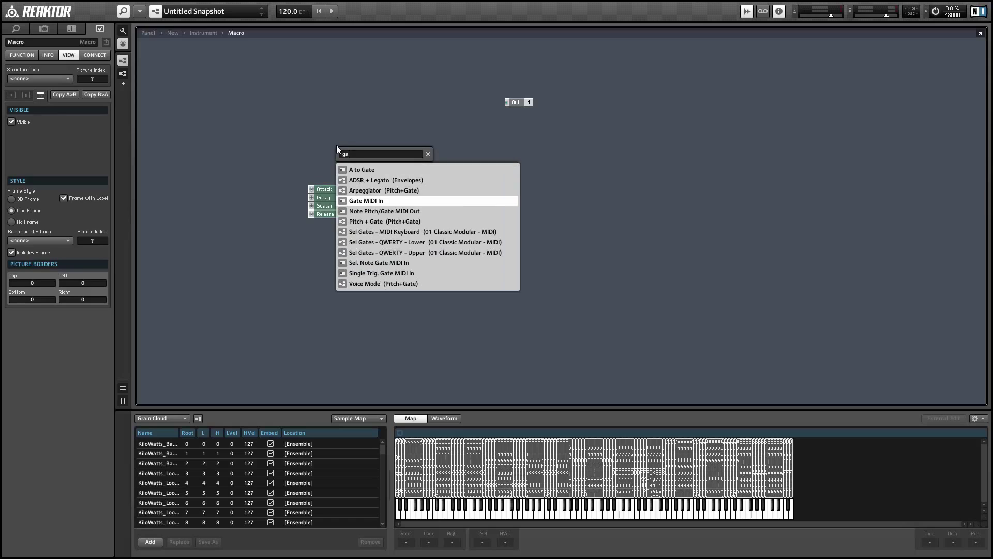
click(365, 190)
drag(342, 147, 444, 180)
click(516, 102)
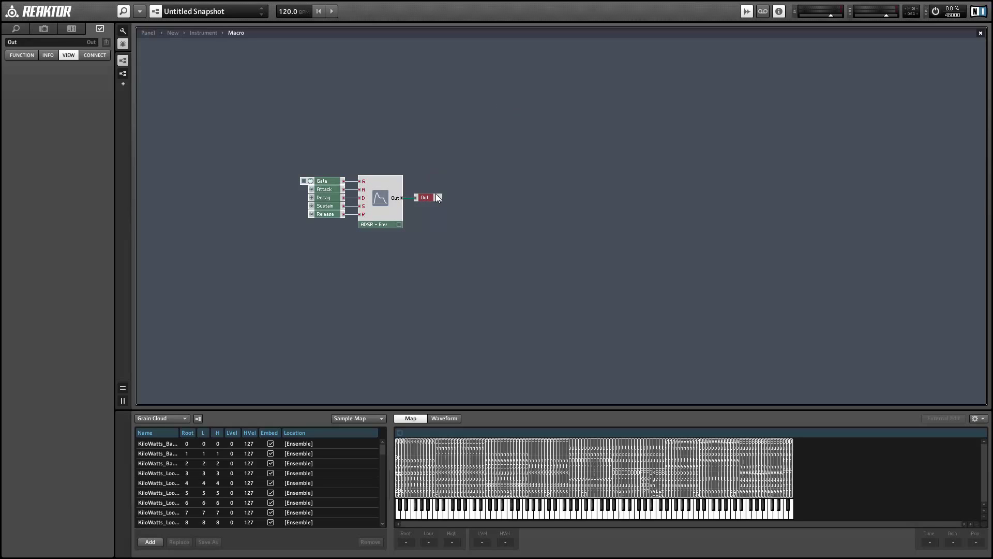
Back at Instrument level, connect the Macro output into Grain Cloud's A input
double_click(434, 172)
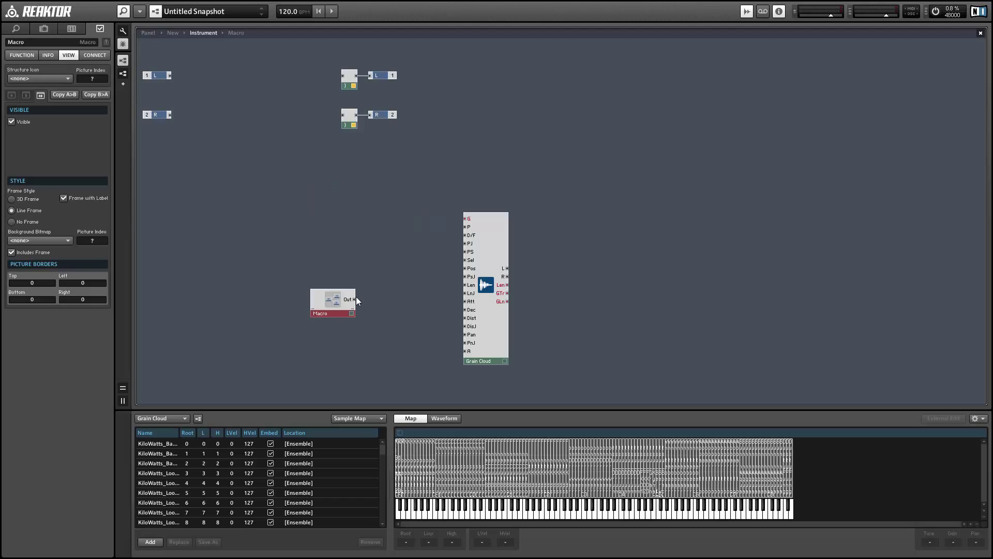
drag(355, 299, 465, 351)
drag(330, 307, 418, 362)
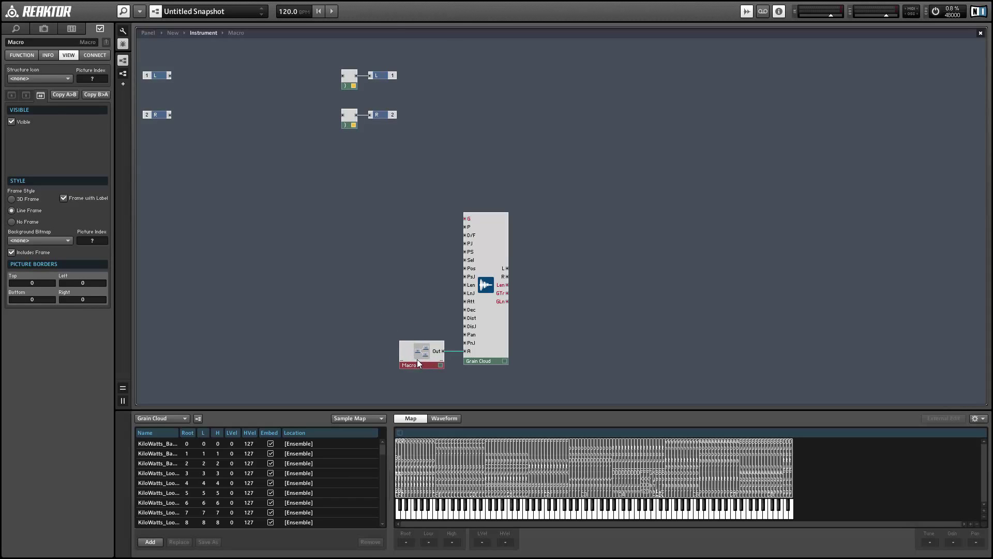
click(395, 296)
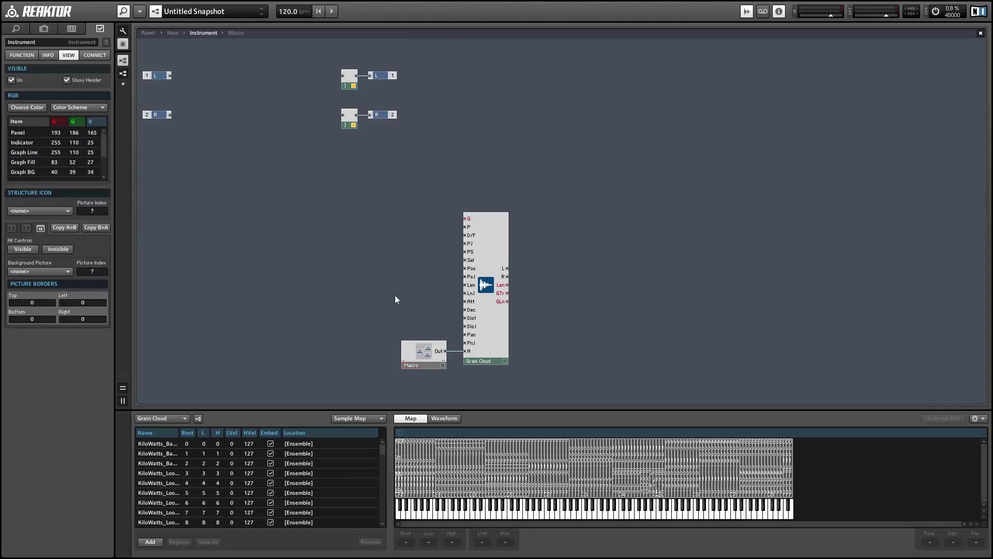
Add a MIDI In > Gate module and wire its output to Grain Cloud's G input
right_click(298, 166)
mouse_move(316, 170)
mouse_move(463, 186)
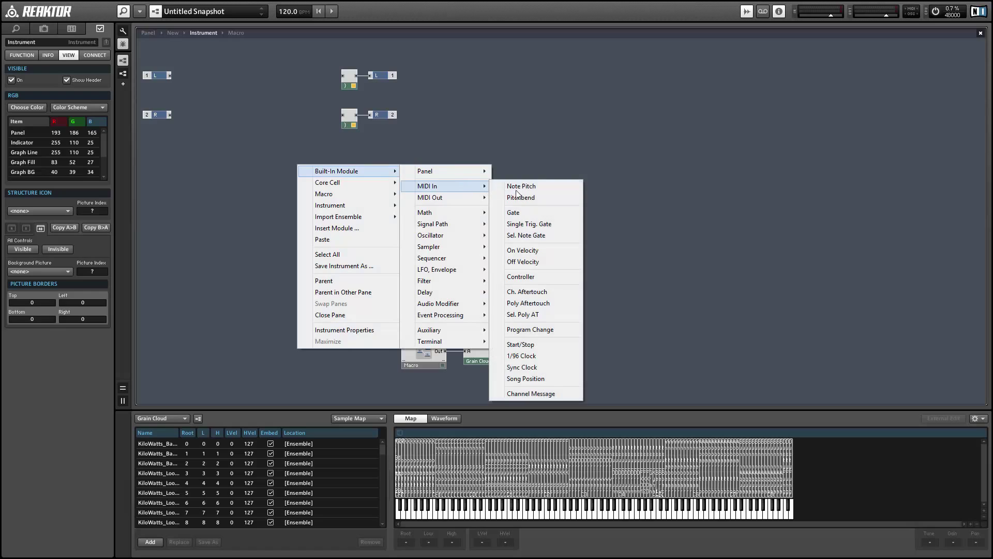
click(518, 212)
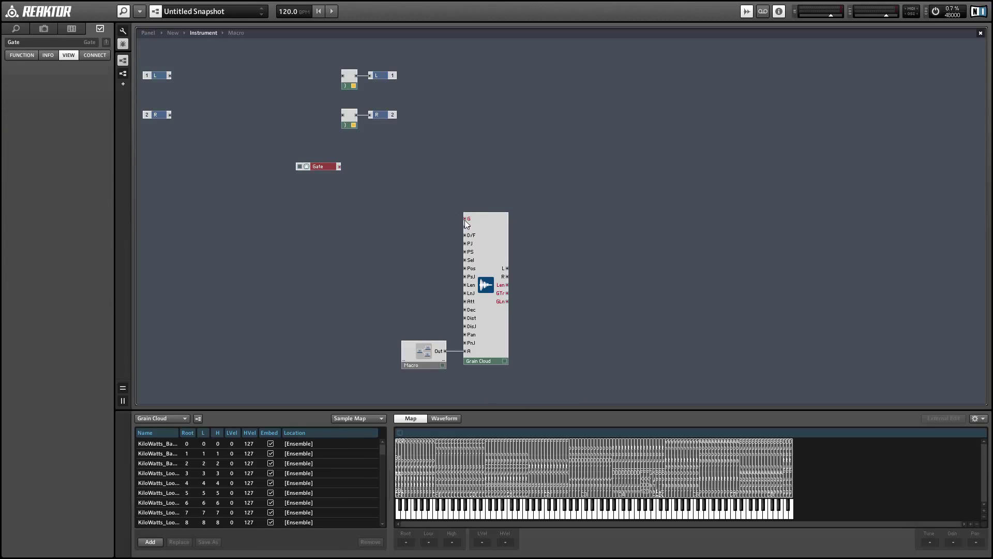
drag(466, 219, 421, 215)
click(362, 228)
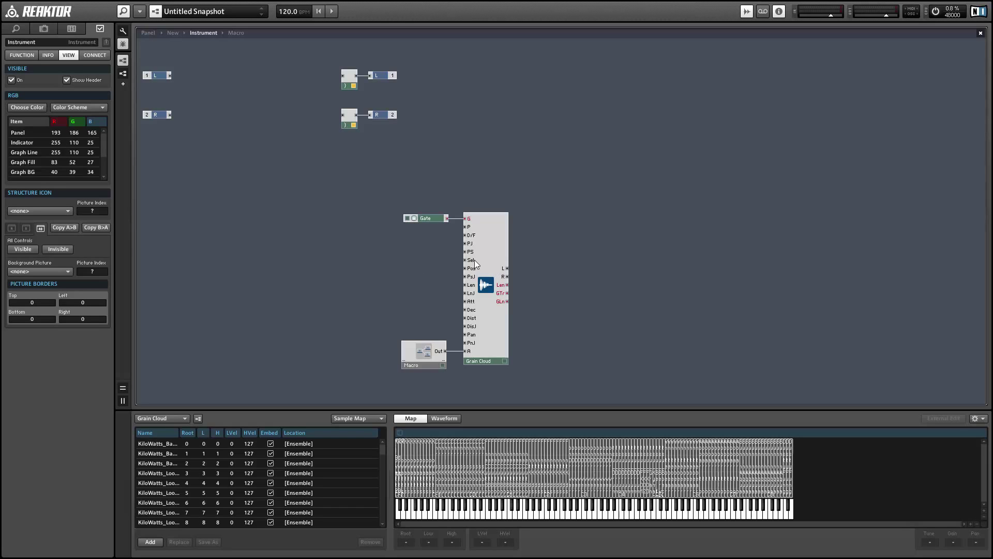
mouse_move(473, 263)
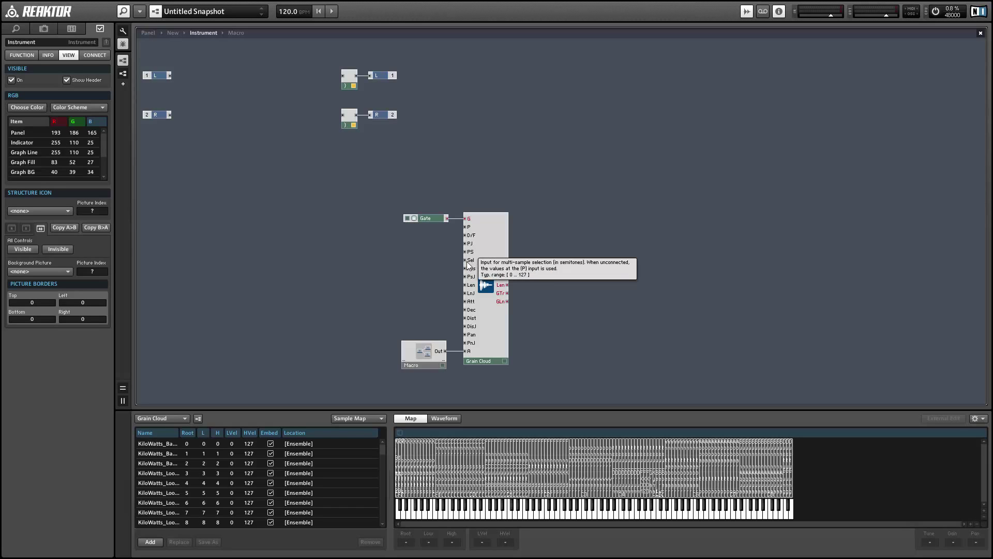
right_click(308, 211)
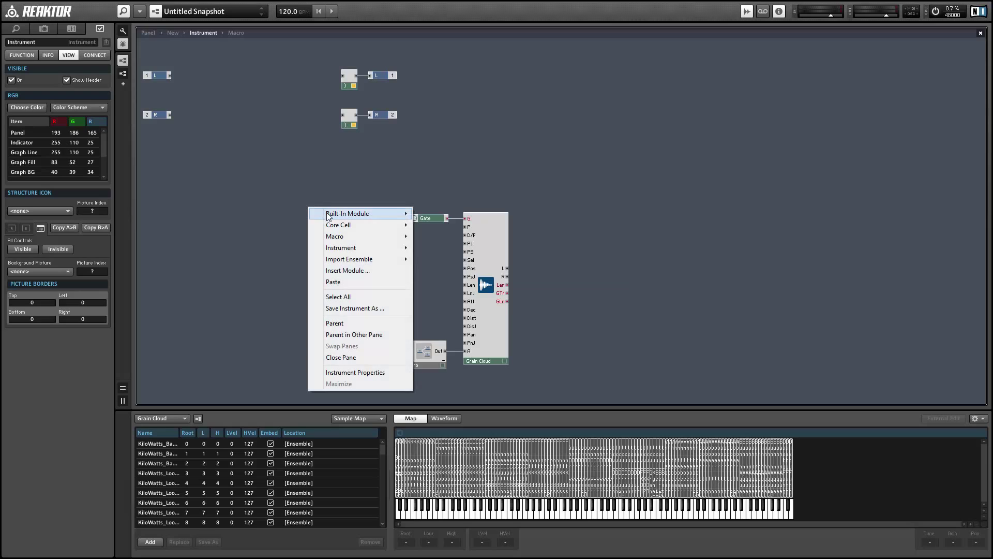
Create a Select knob control on Grain Cloud's Sel input
key(Escape)
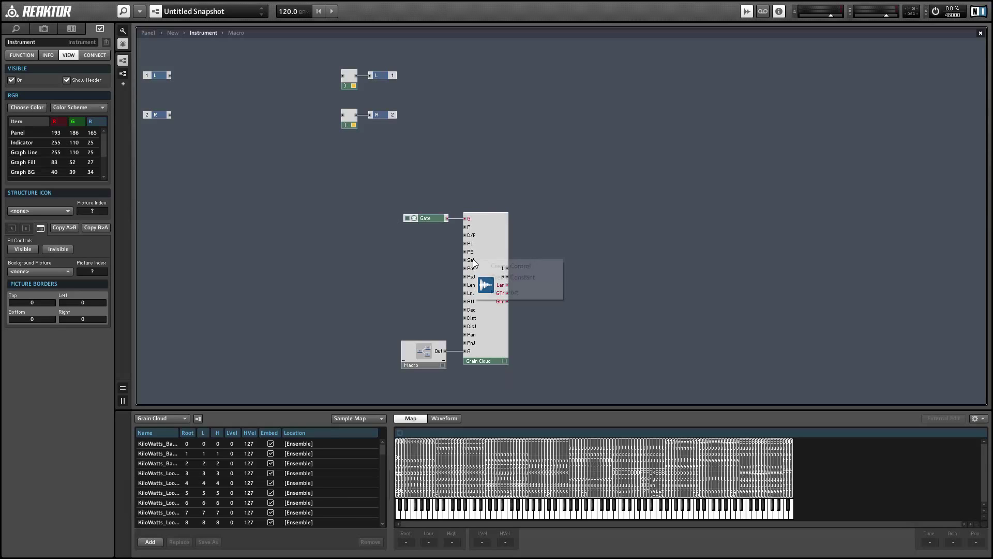
right_click(465, 261)
click(497, 264)
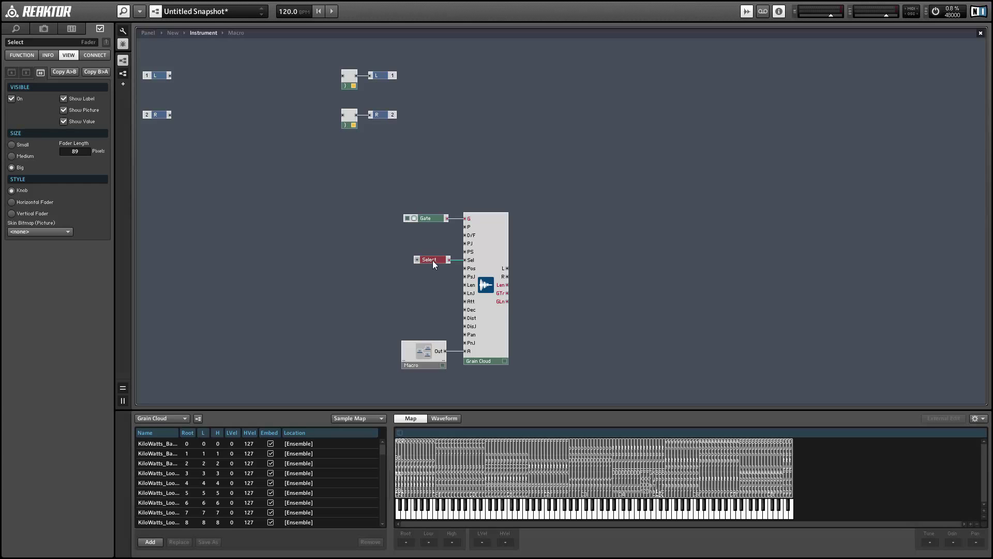
click(441, 282)
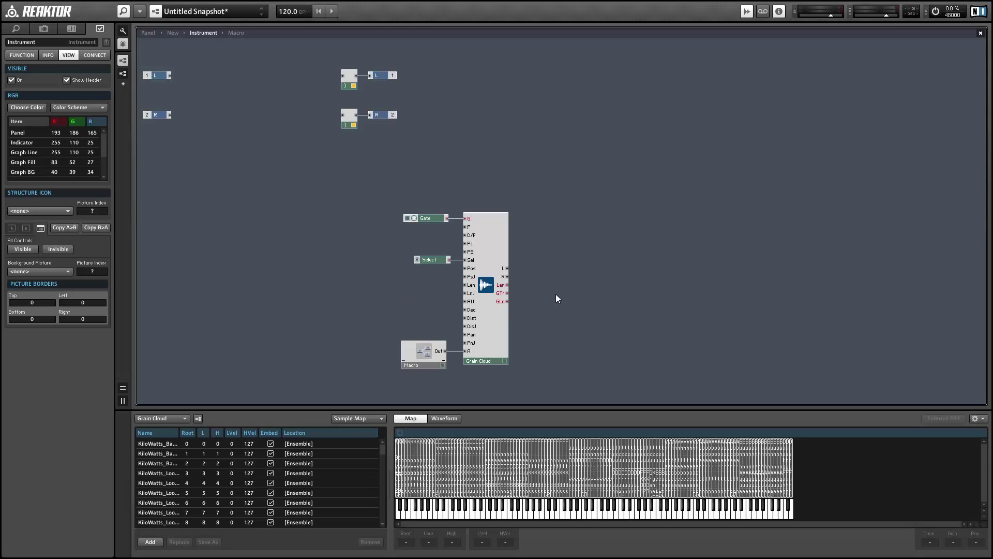
Add a Math Reciprocal 1/x module beside the Grain Cloud
right_click(587, 239)
mouse_move(631, 246)
mouse_move(766, 293)
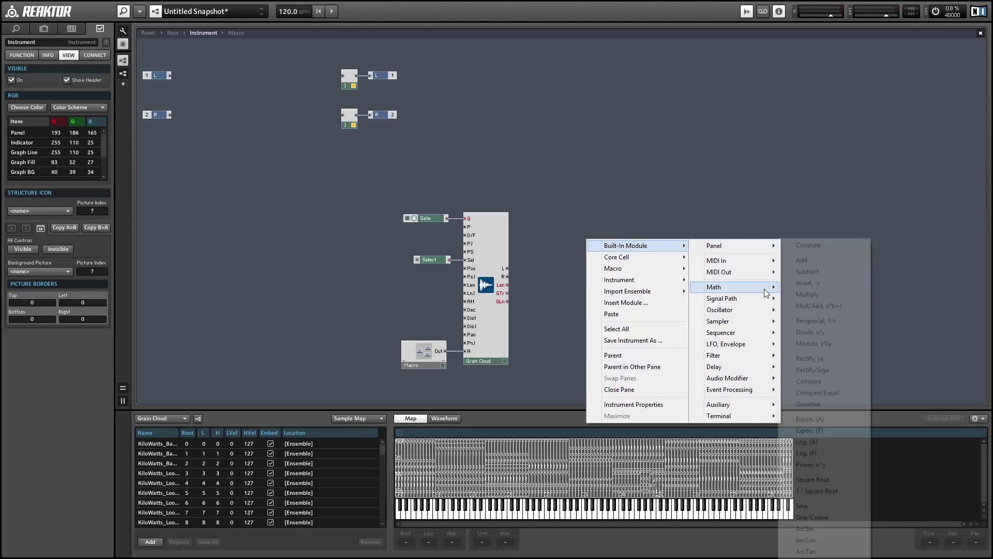
click(816, 321)
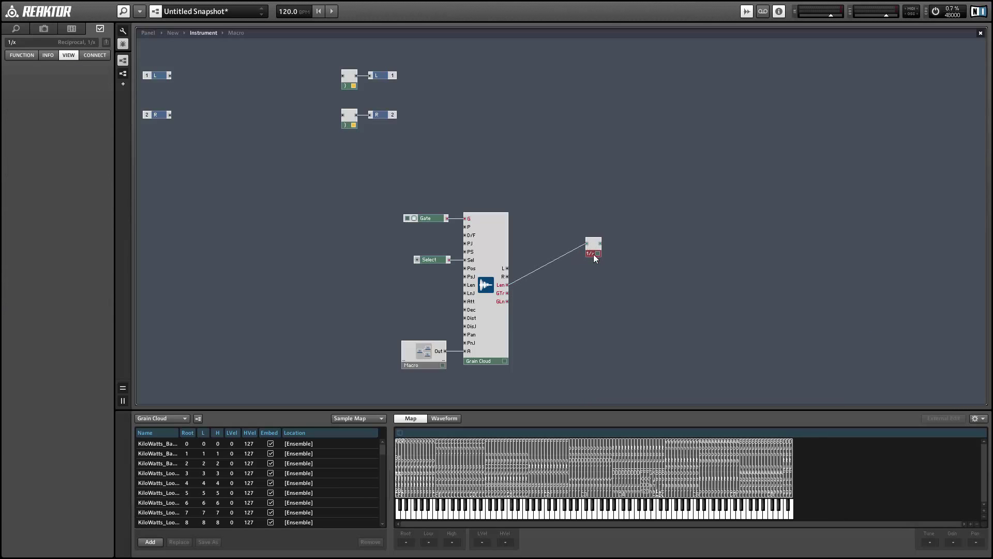
drag(594, 253, 534, 293)
click(592, 215)
Add a Multiply module and wire the 1/x output into it
right_click(592, 215)
mouse_move(606, 221)
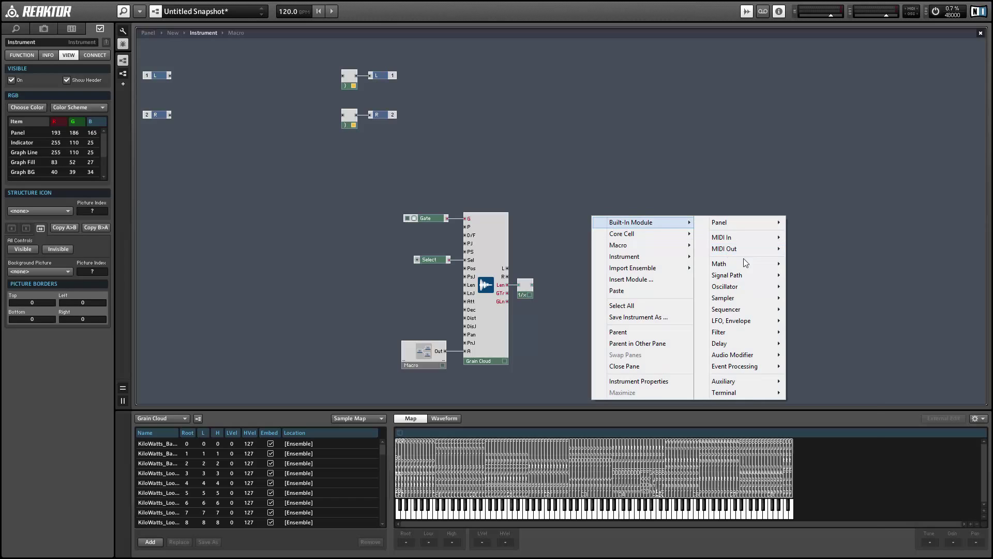
mouse_move(745, 263)
click(789, 294)
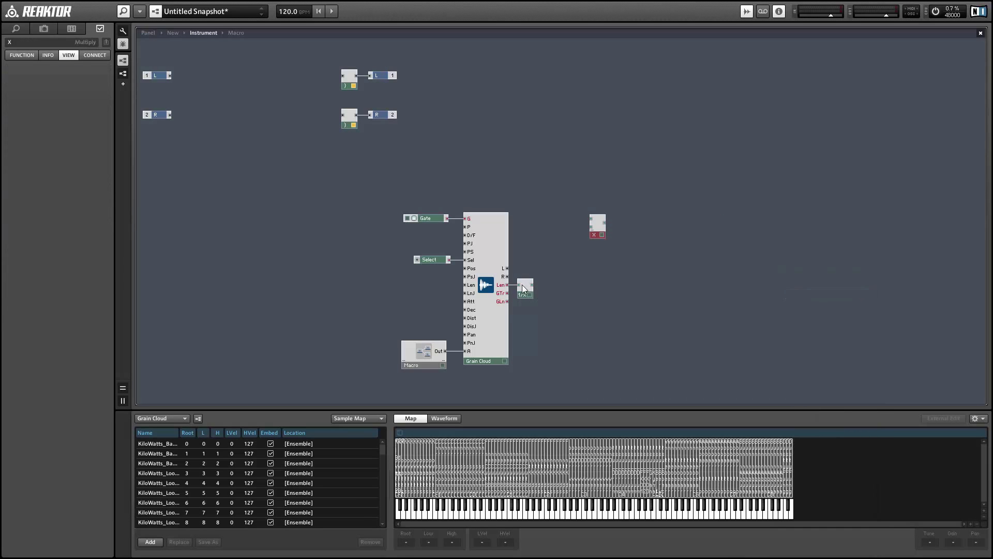
mouse_move(532, 284)
mouse_down()
mouse_move(591, 220)
mouse_move(612, 304)
mouse_up()
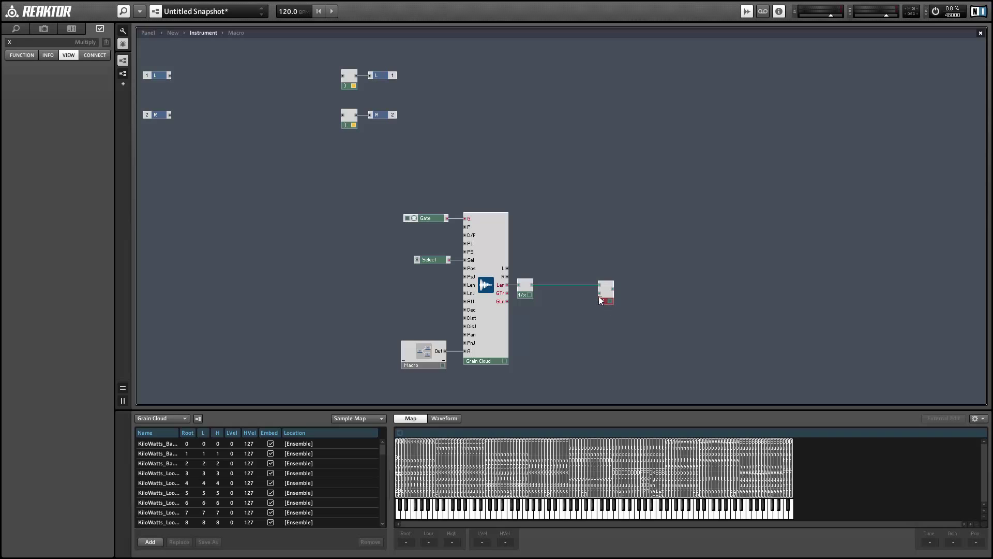
Feed a constant of 1000 into the Multiply's lower input and shift them left
right_click(599, 298)
click(644, 313)
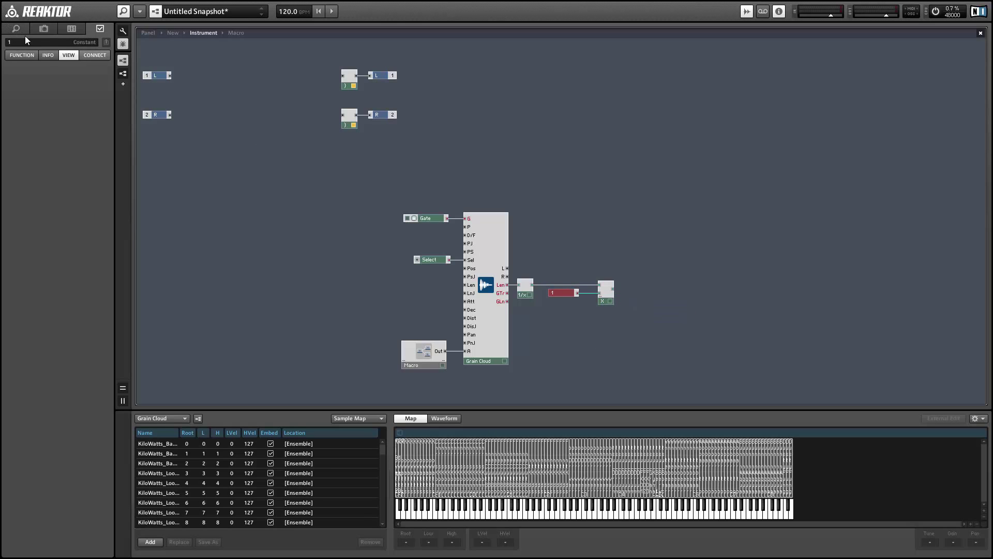
text(000)
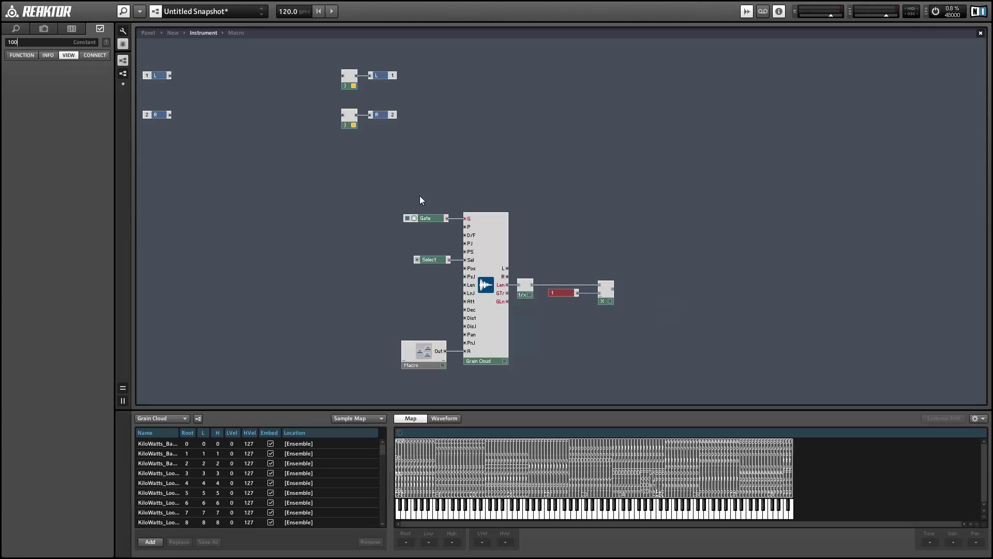
click(585, 301)
drag(603, 302, 552, 293)
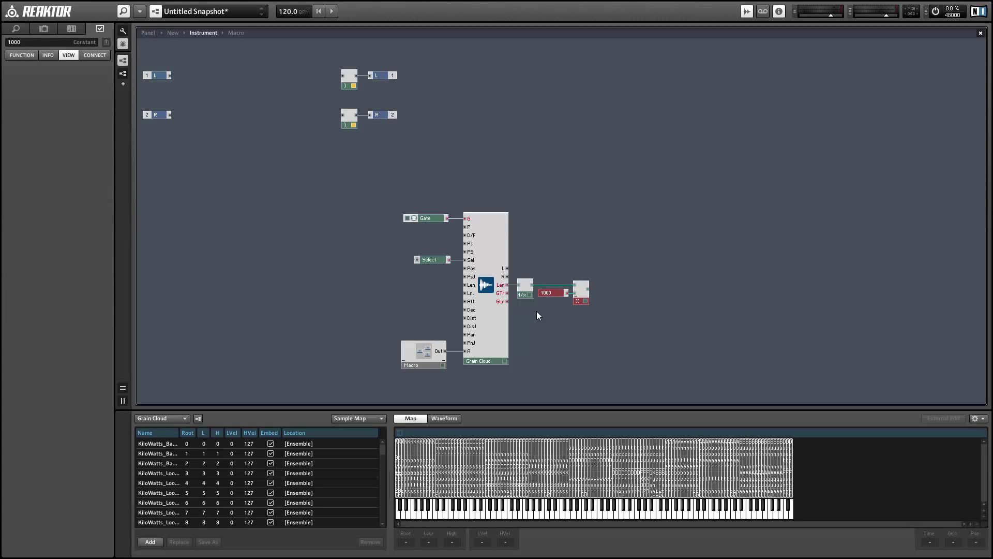
click(536, 312)
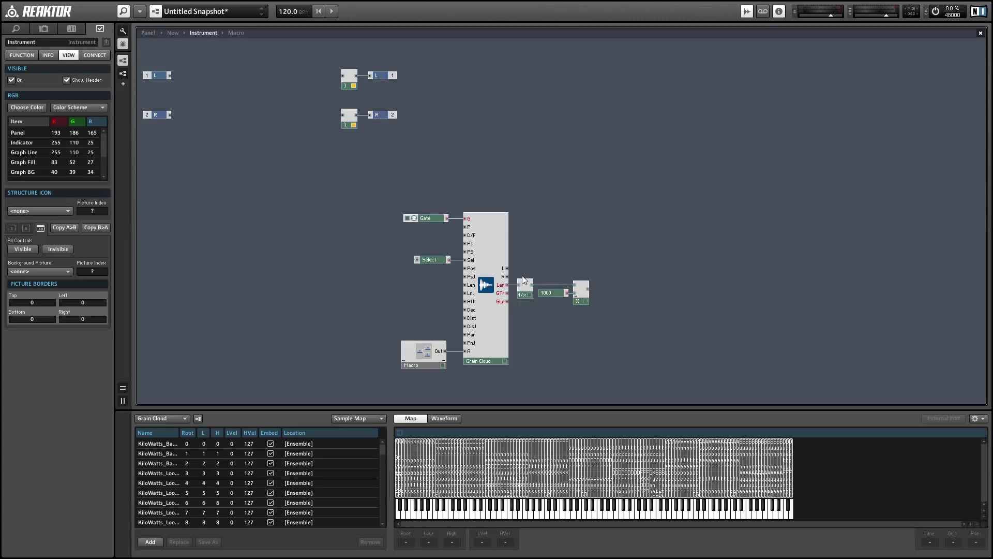
Hide the sample map editor, add a Ramp Osc, and wire the Len–1/x–×1000 chain into its F input
click(745, 15)
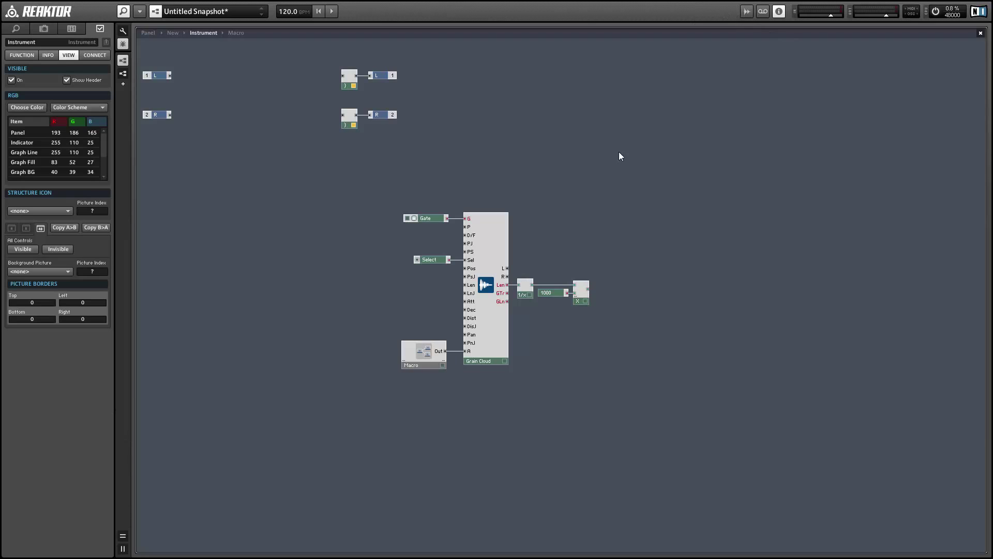
right_click(615, 184)
mouse_move(641, 191)
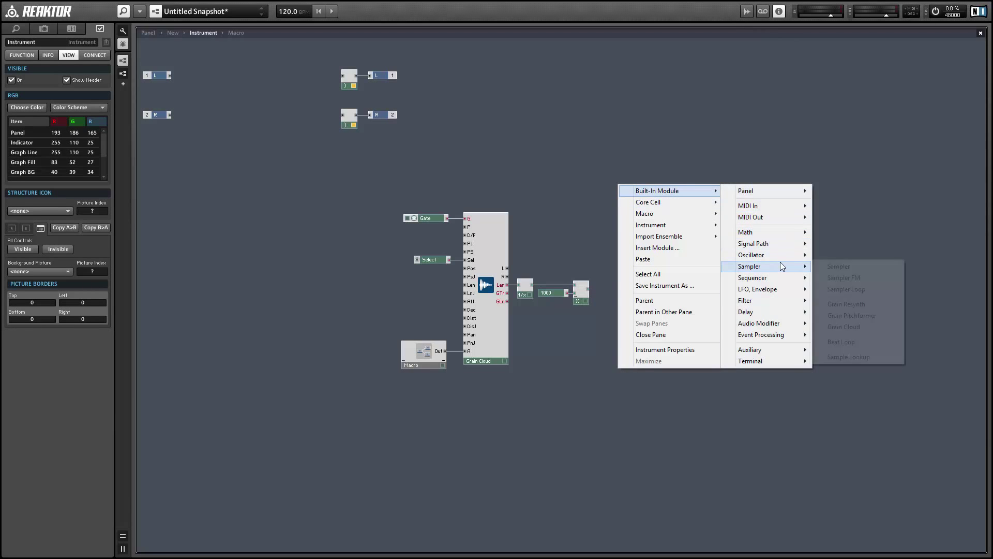
mouse_move(780, 254)
click(851, 503)
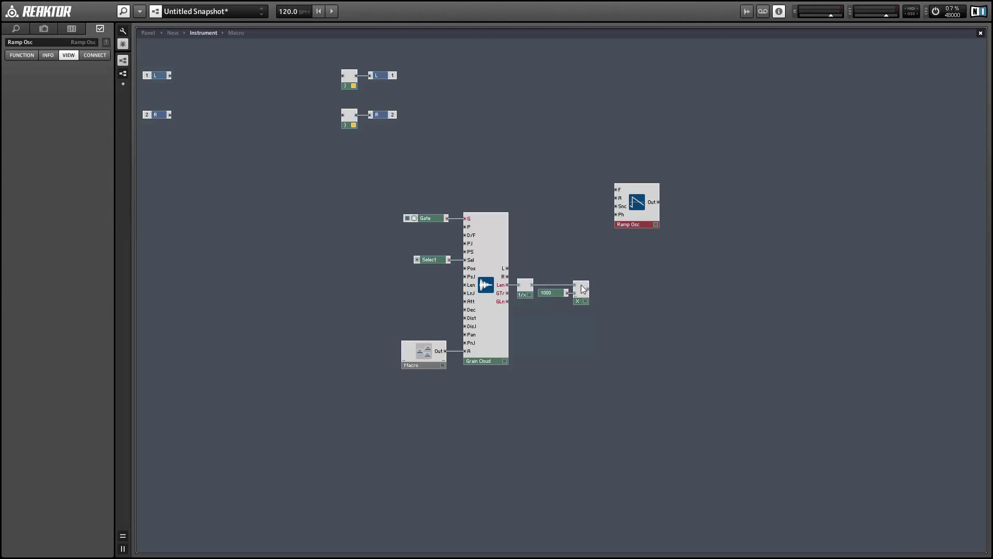
drag(593, 288, 612, 301)
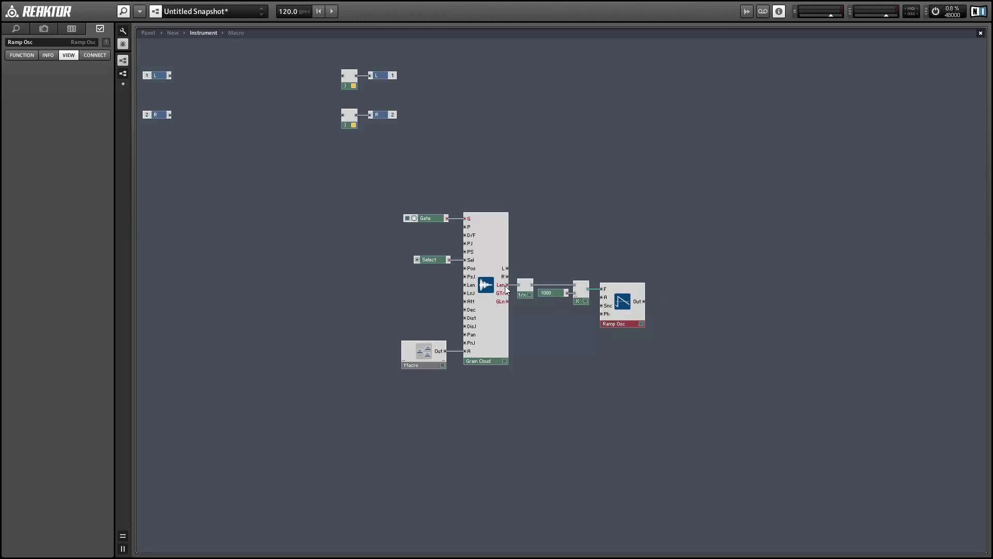
drag(508, 284, 623, 316)
click(593, 303)
click(597, 309)
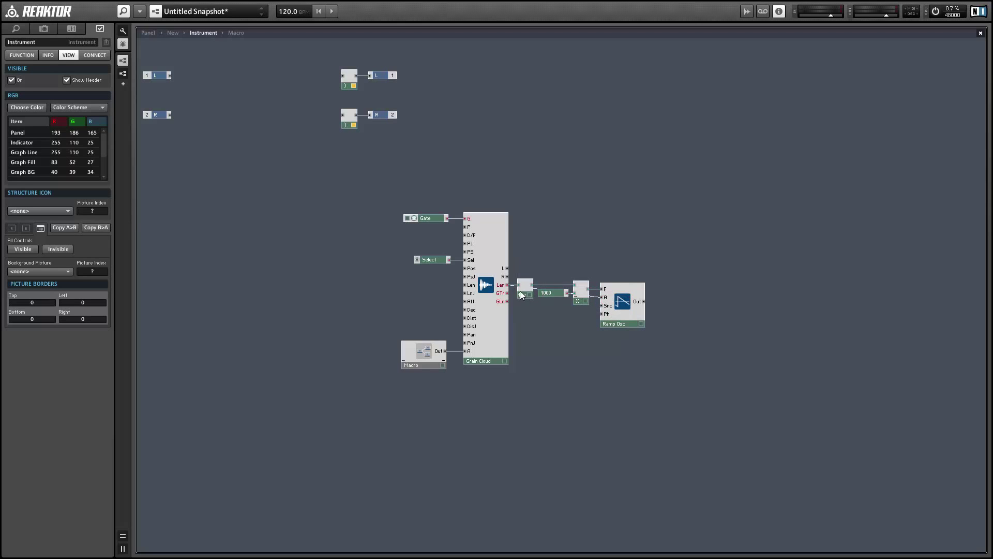
Wire Ramp Osc Out to Grain Cloud's Pos, shift Gate, Select and Macro left, reshow the sample map
drag(644, 301, 465, 268)
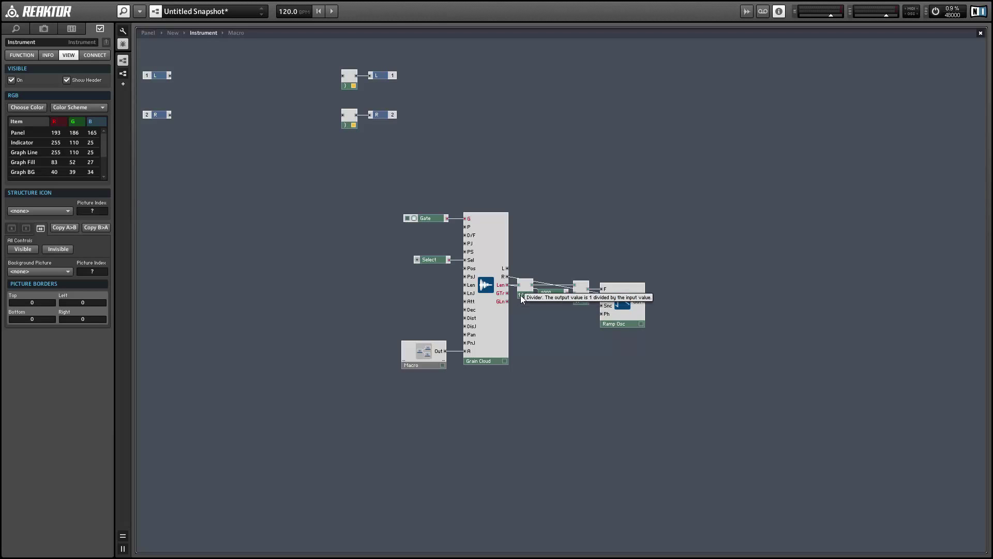
click(426, 220)
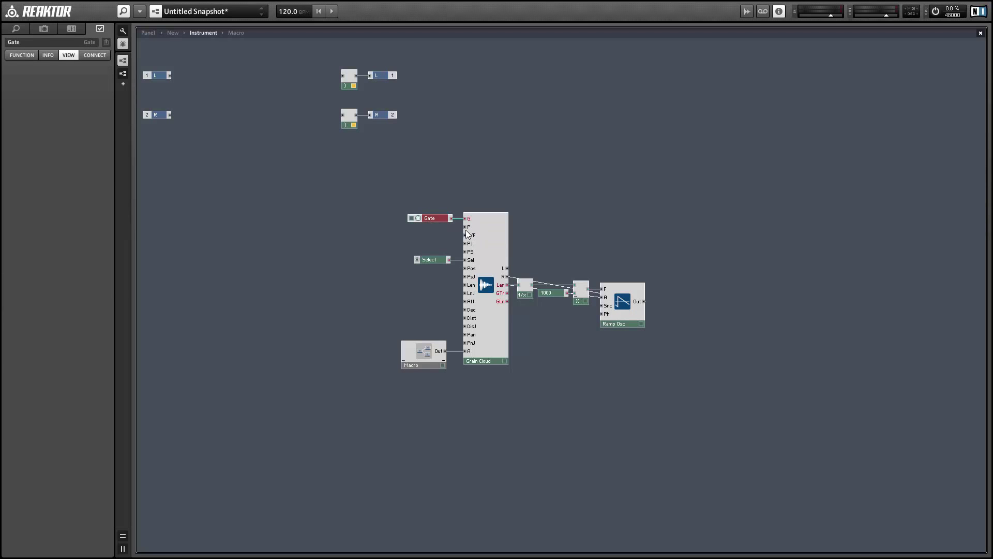
drag(371, 210, 390, 363)
click(403, 318)
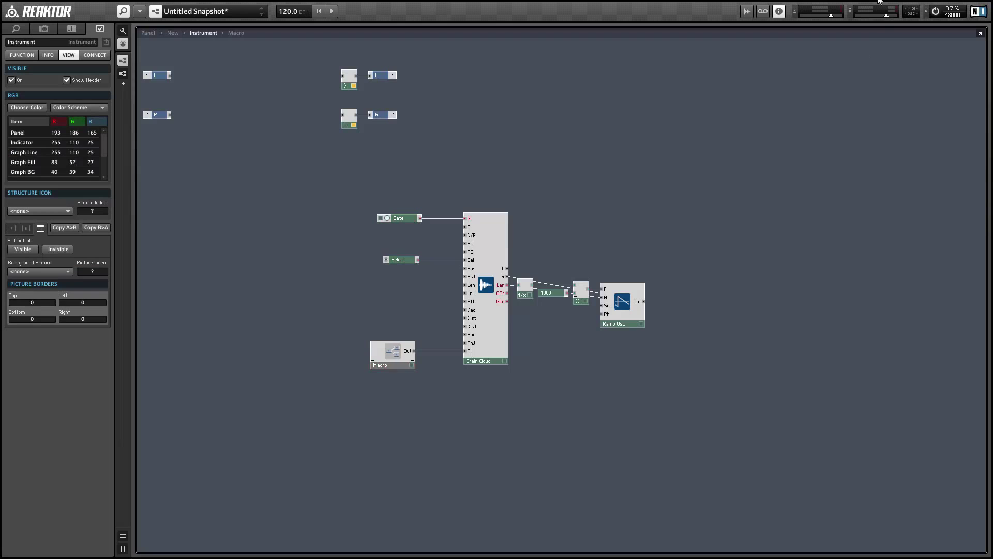
click(748, 12)
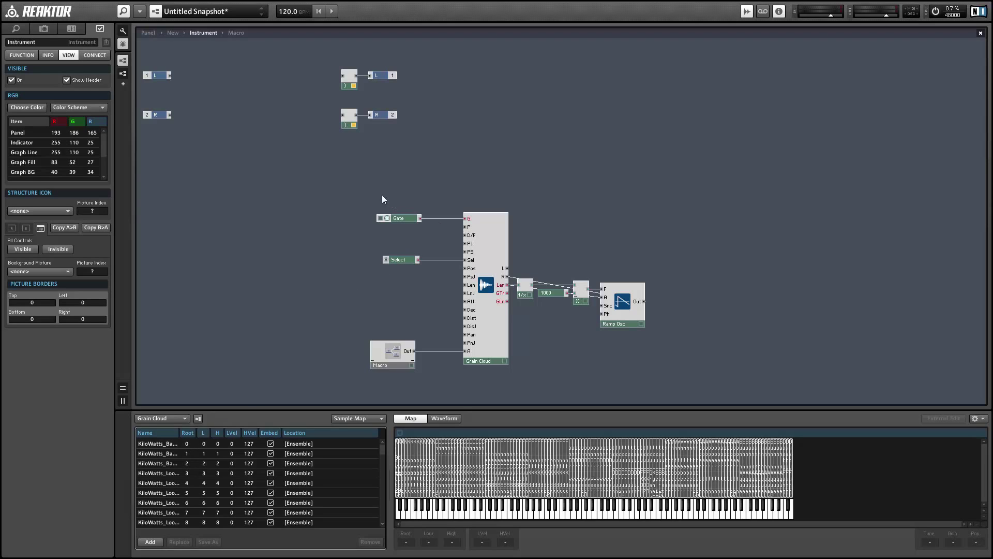
Insert NotePitch and Subtract modules and wire NotePitch into Subtract's upper input
right_click(295, 175)
mouse_move(311, 181)
mouse_move(459, 197)
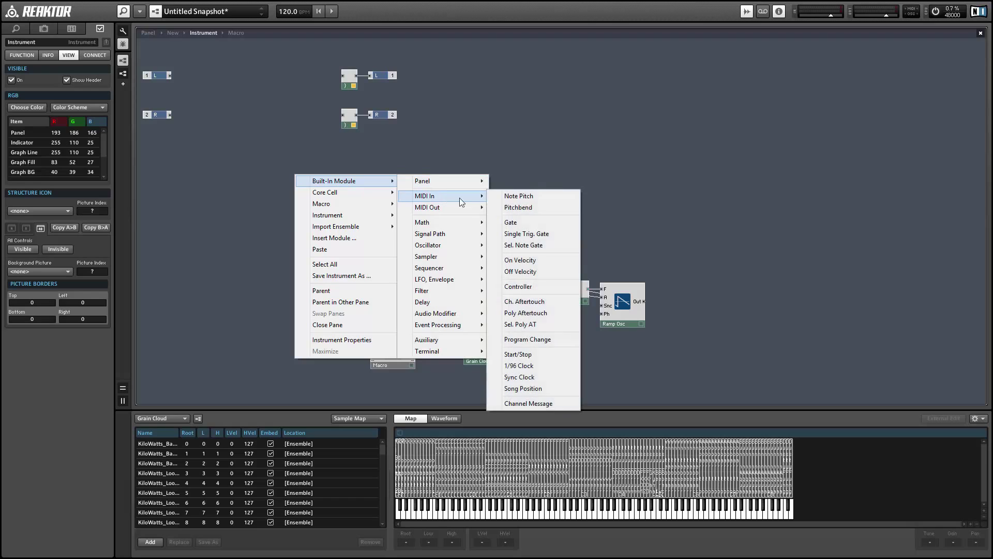
click(548, 196)
right_click(392, 154)
mouse_move(411, 160)
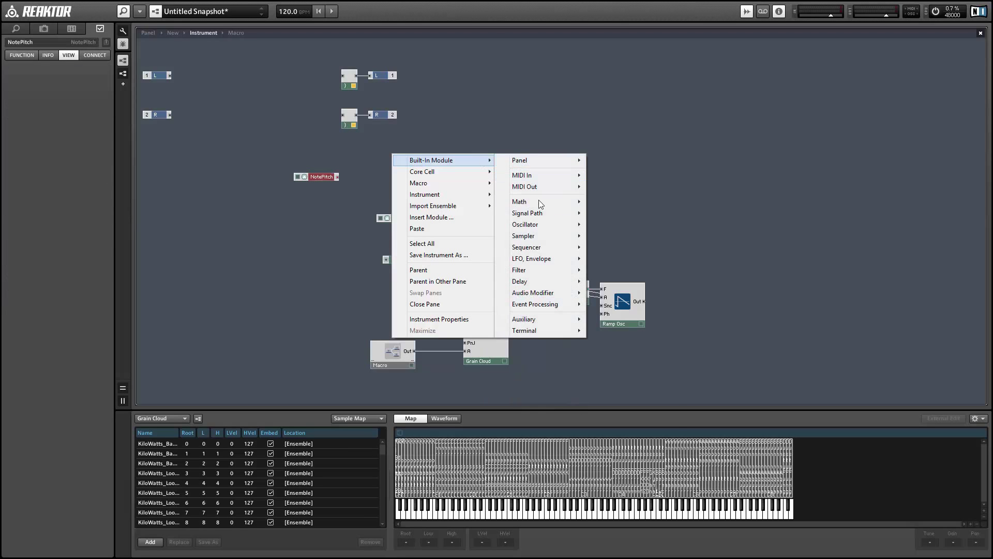
mouse_move(539, 201)
click(632, 229)
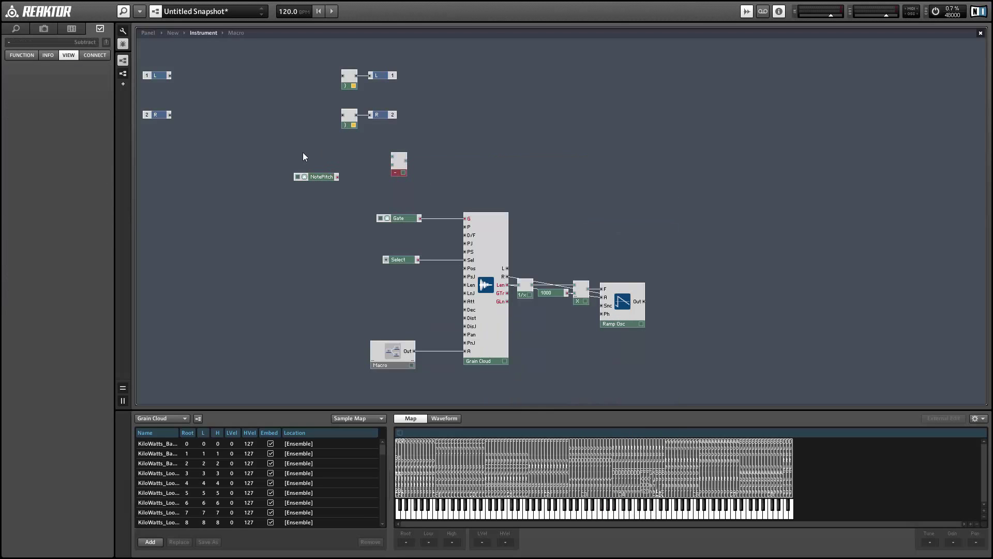
click(340, 179)
drag(392, 157, 336, 179)
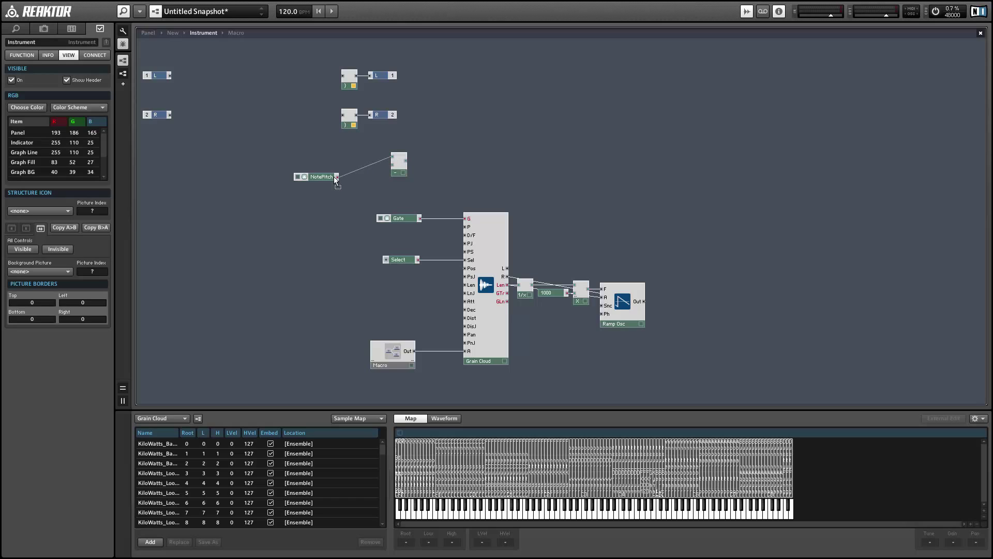
drag(398, 169, 363, 182)
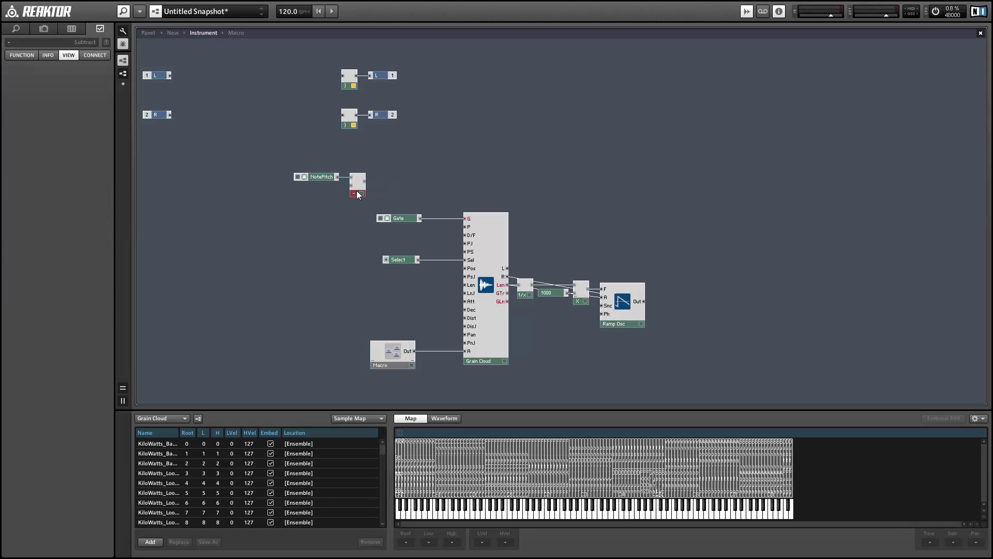
Give Subtract's lower input a constant of 60
right_click(353, 188)
click(388, 203)
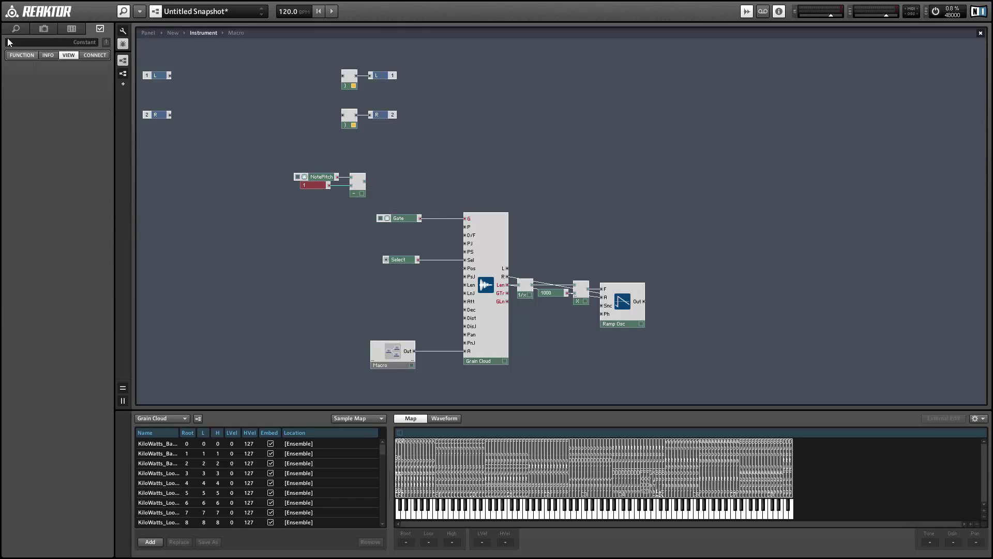
text(60)
click(377, 188)
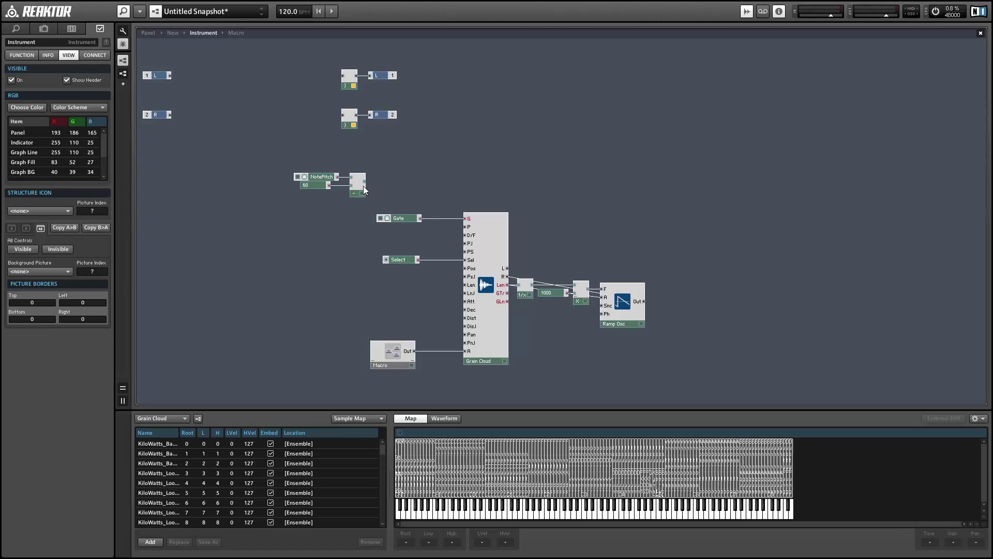
drag(265, 159, 299, 237)
Add an Add module summing the Subtract output and the Select value, and arrange the group
right_click(328, 188)
mouse_move(367, 194)
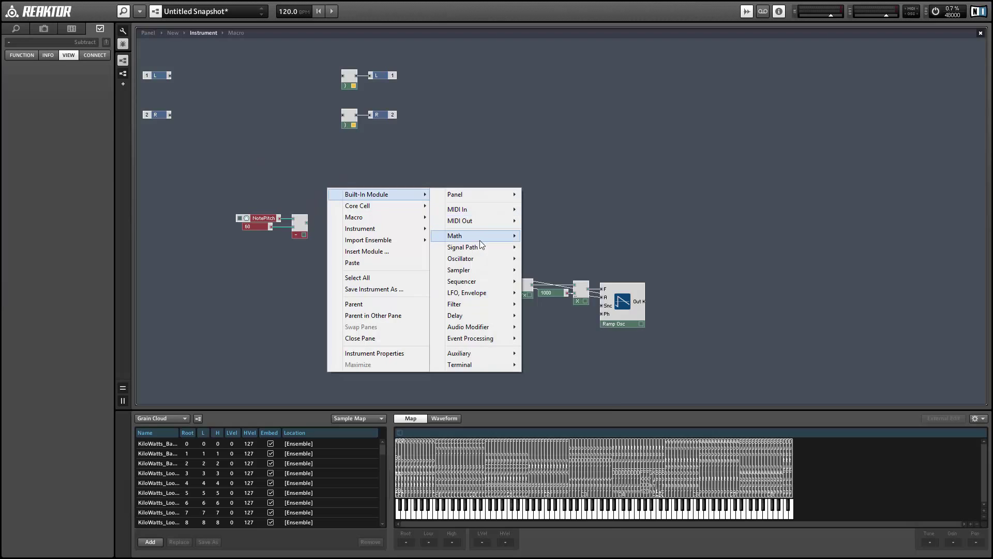
mouse_move(480, 240)
click(540, 248)
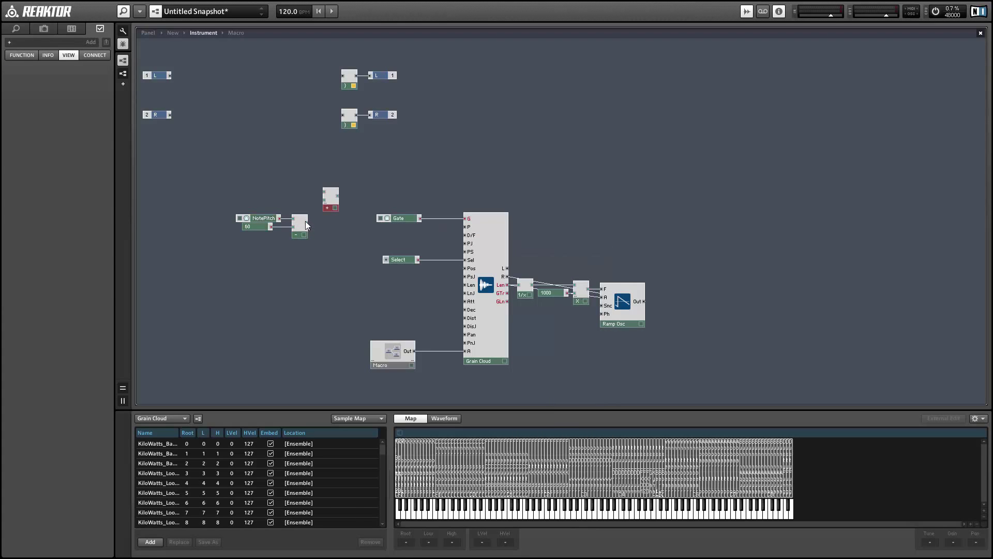
drag(306, 223, 465, 227)
drag(417, 259, 440, 239)
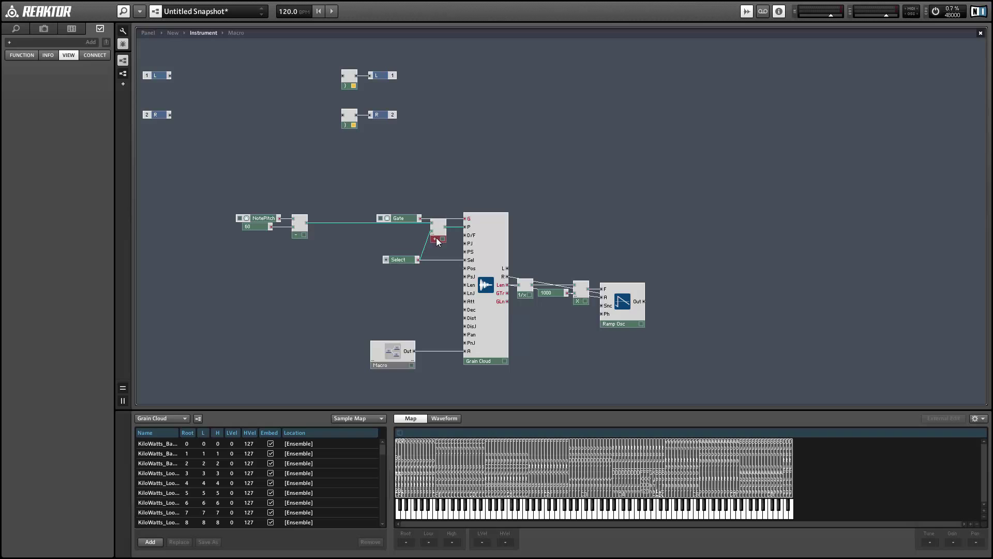
drag(225, 196, 358, 237)
click(360, 244)
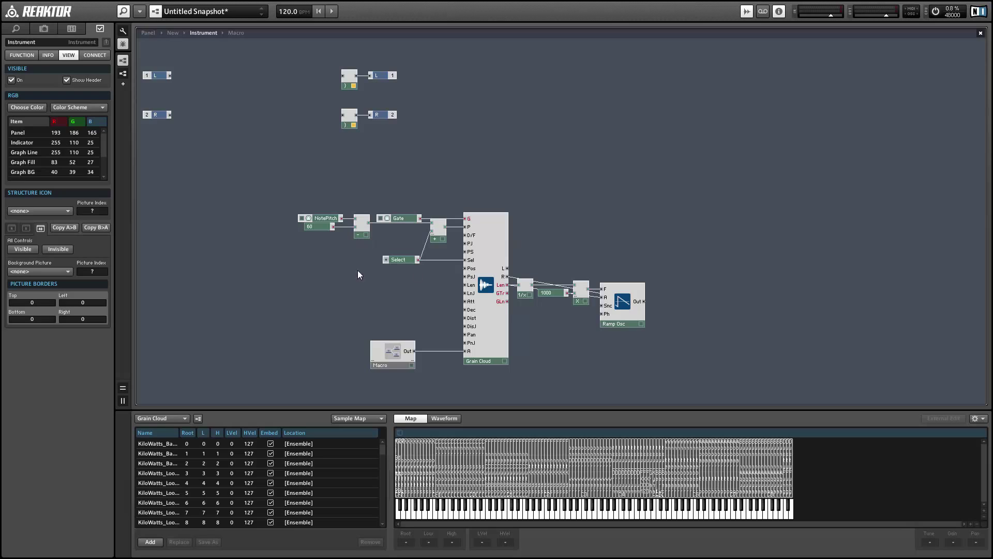
Shift the L/R junctions and outputs right, then wire Grain Cloud's L and R into channels 1 and 2
drag(397, 110, 313, 65)
drag(358, 128, 703, 281)
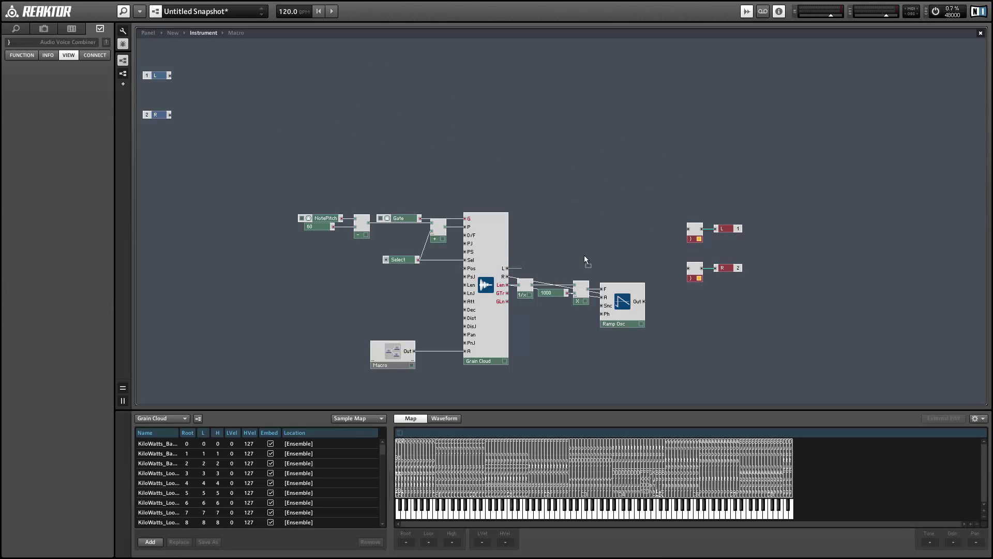
drag(585, 255, 684, 235)
drag(689, 269, 507, 277)
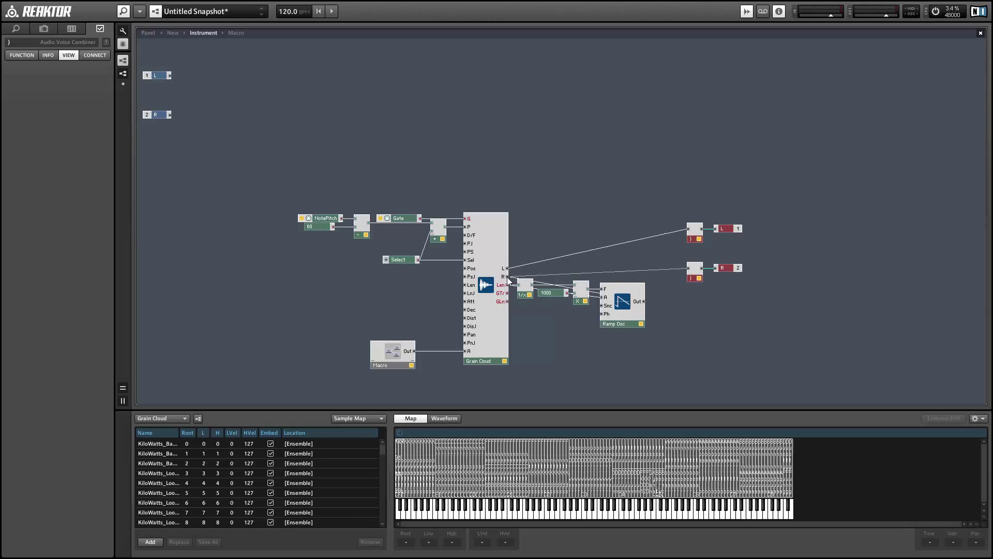
Tidy the output modules, lining the L output up beside the R output
drag(672, 186, 672, 287)
drag(697, 278, 703, 284)
drag(681, 214, 743, 269)
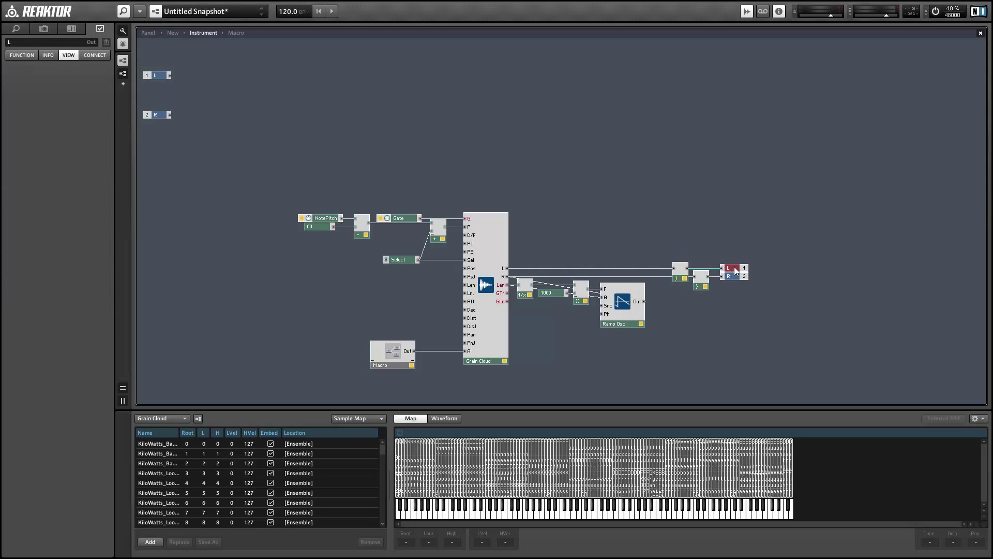
click(601, 244)
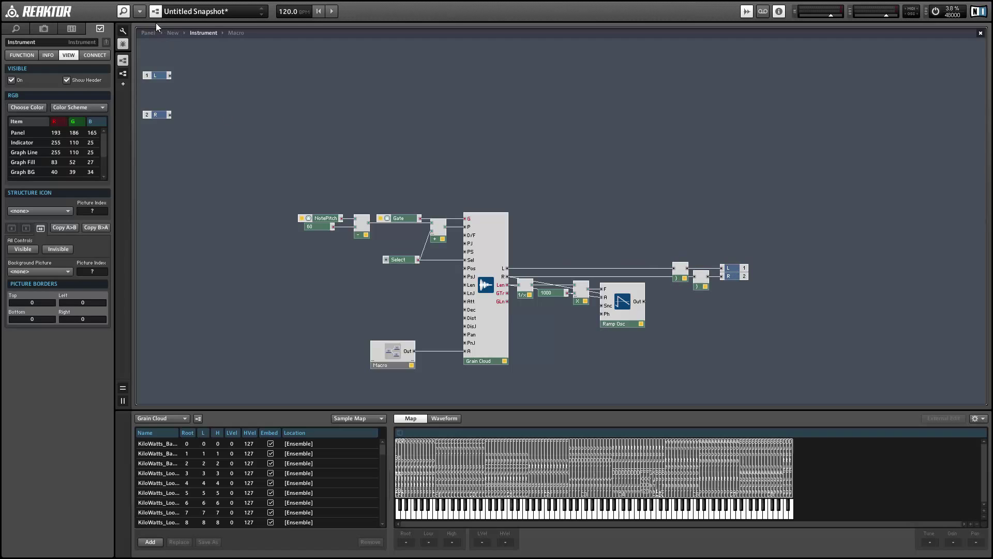
Arrange the panel with the waveform on top and Select beside the Attack/Decay/Sustain/Release group
click(147, 34)
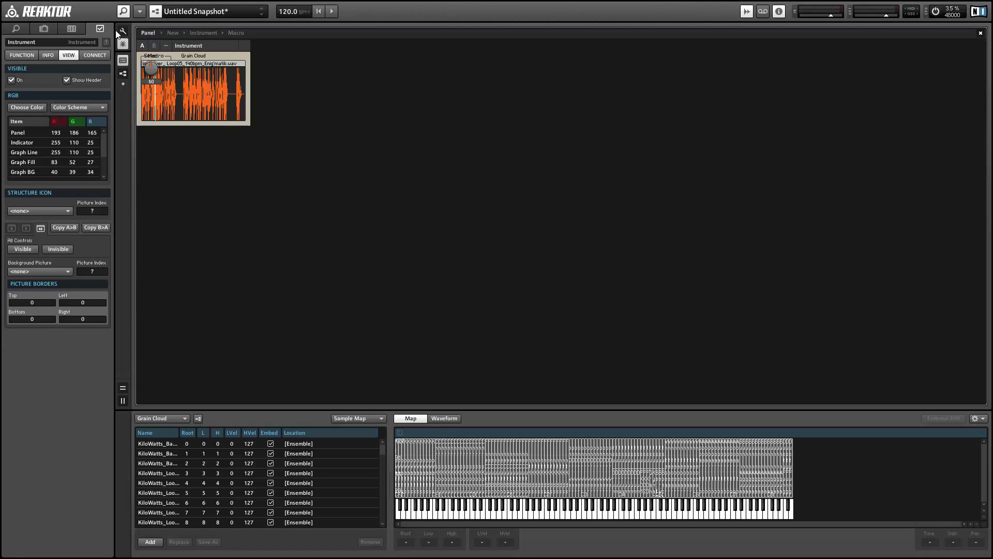
click(158, 56)
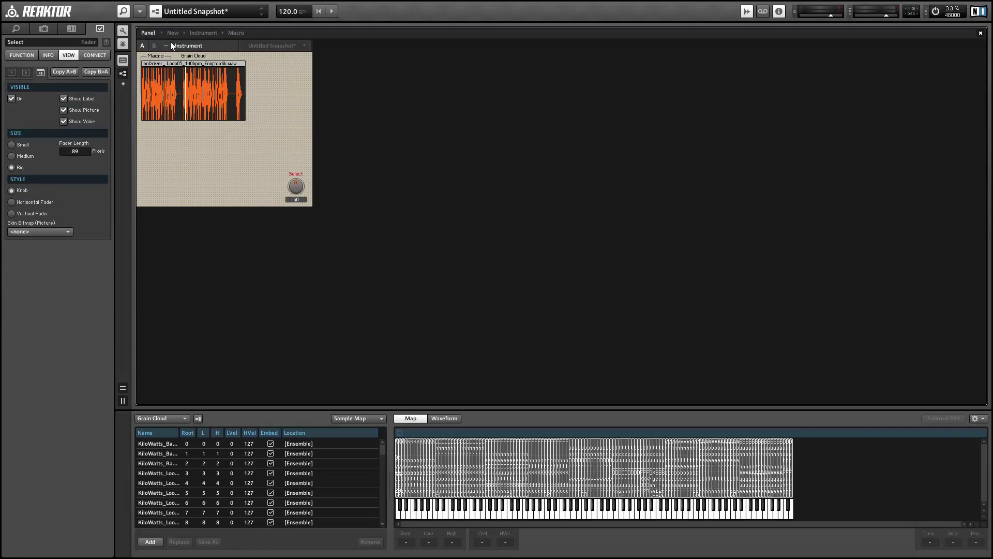
drag(160, 56, 252, 206)
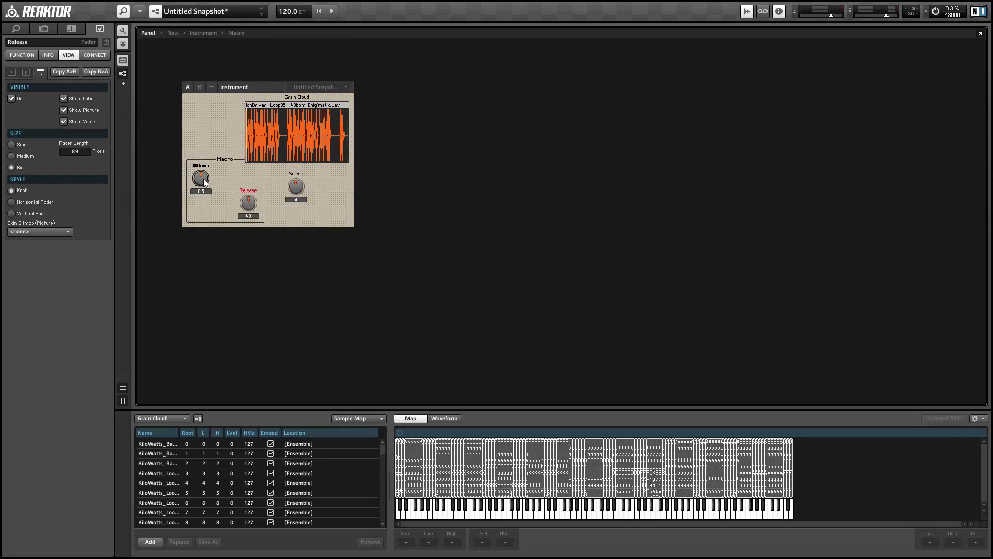
drag(204, 180, 353, 196)
drag(298, 174, 257, 212)
drag(362, 196, 301, 171)
drag(253, 213, 228, 187)
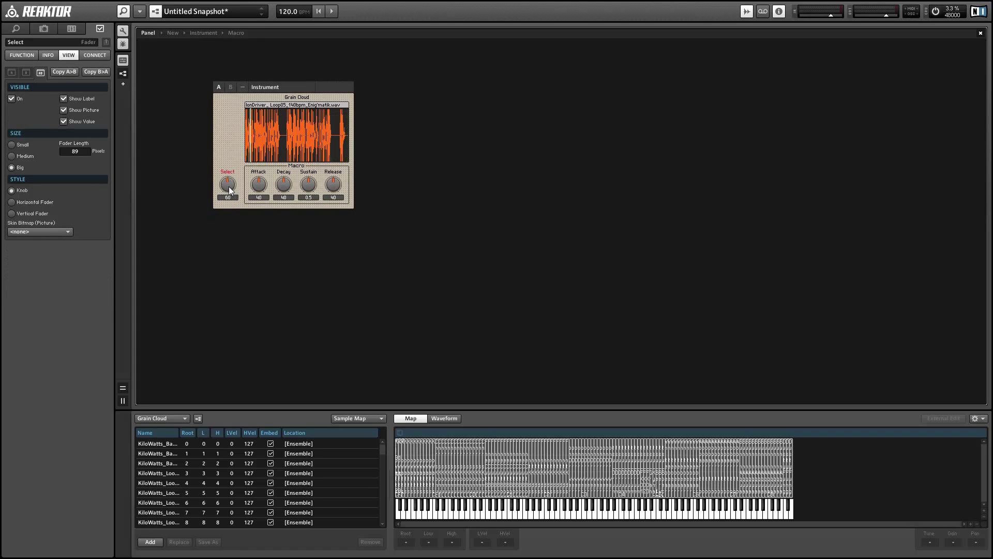
Rename the Macro knob group to Env
click(120, 30)
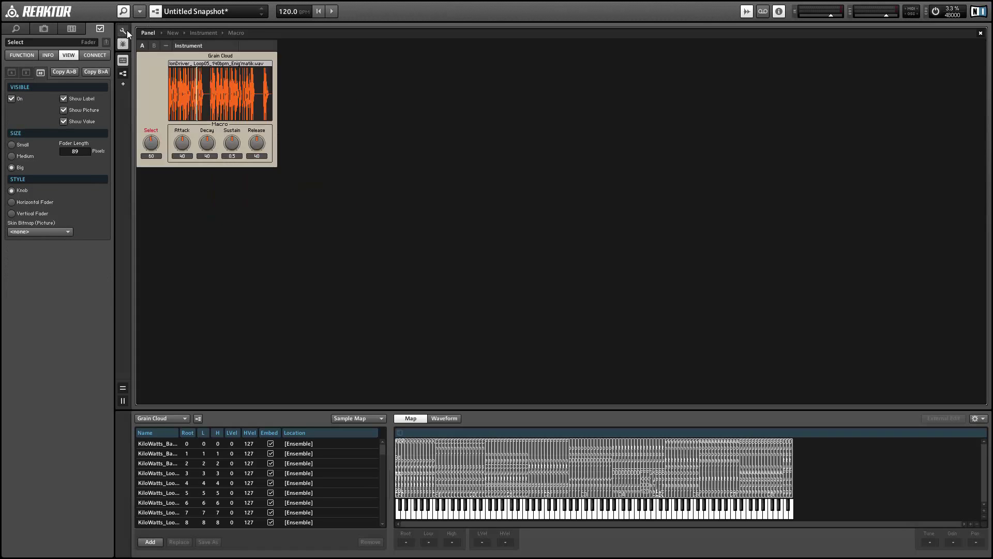
click(226, 110)
double_click(36, 42)
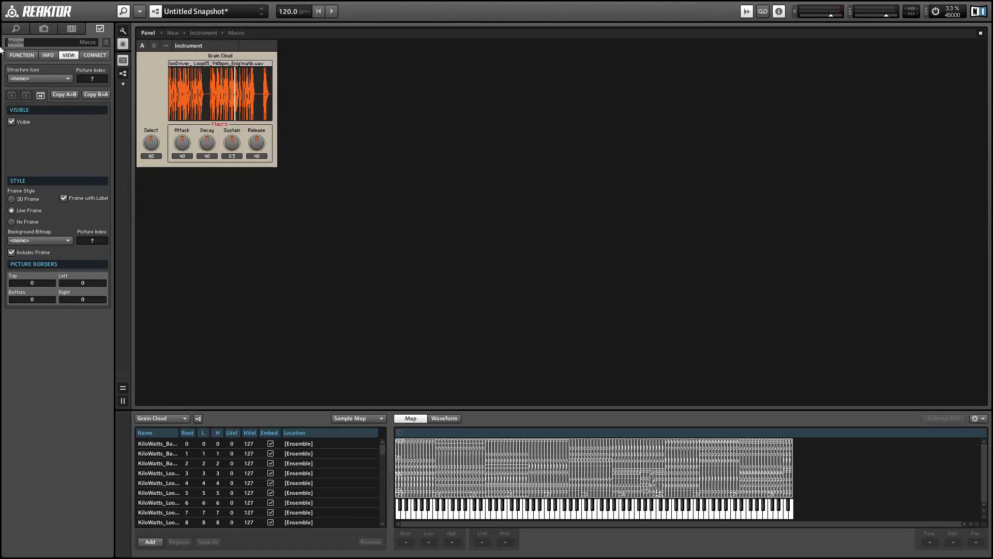
text(Env)
key(Return)
Raise Sustain to 1 and set Select to 28, loading a Percussion11 loop
click(153, 101)
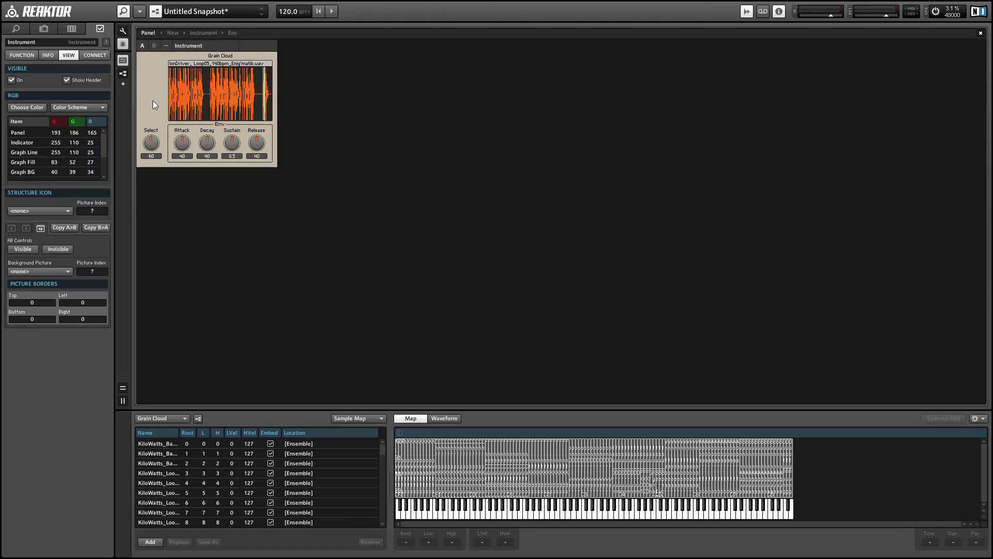
drag(231, 143, 178, 27)
drag(151, 143, 147, 154)
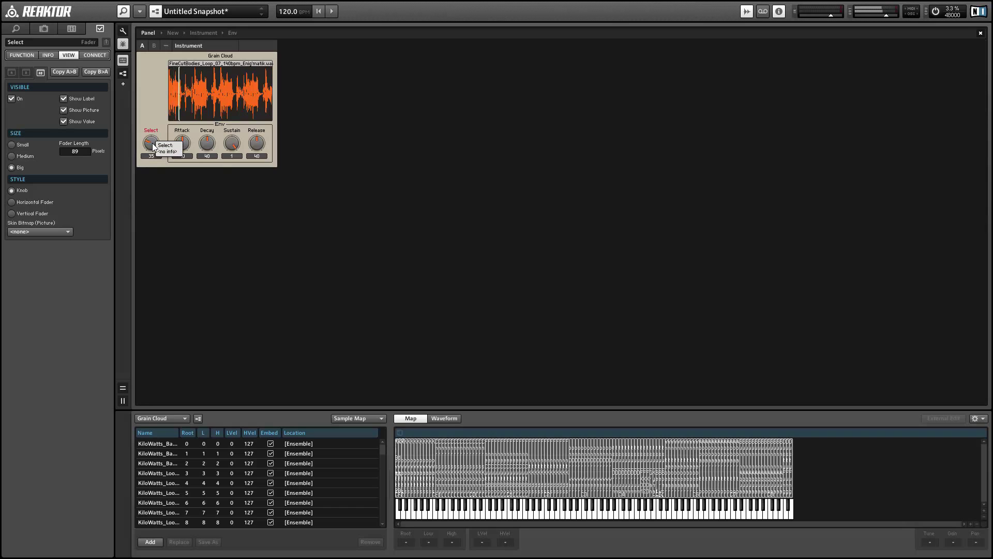
drag(155, 147, 161, 150)
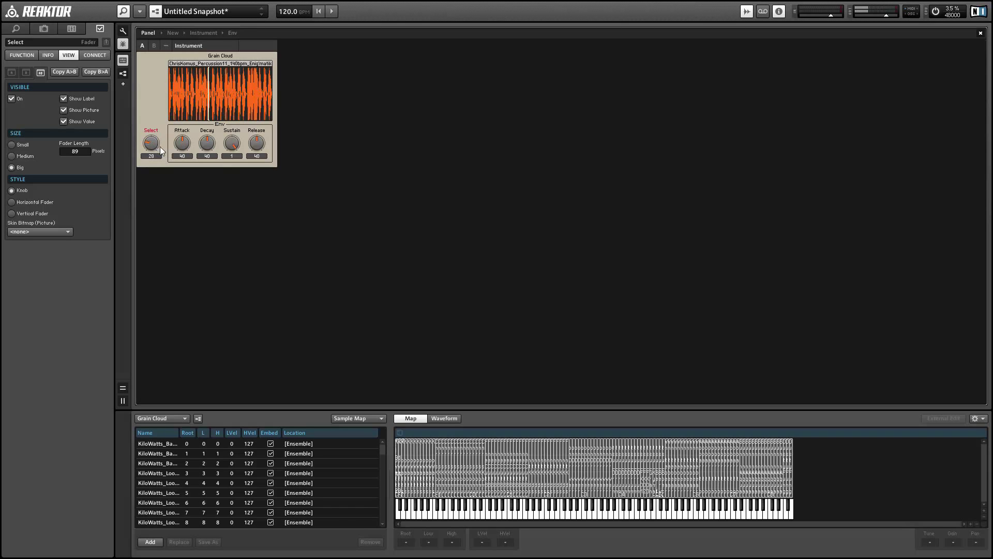
Return to the Instrument structure and shift Ramp Osc and the L/R outputs further right
double_click(272, 144)
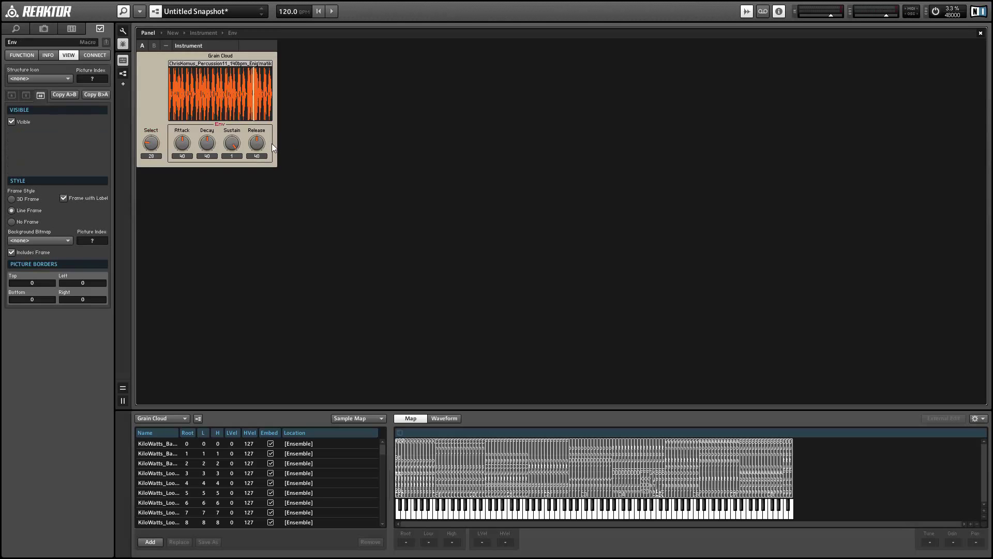
double_click(306, 135)
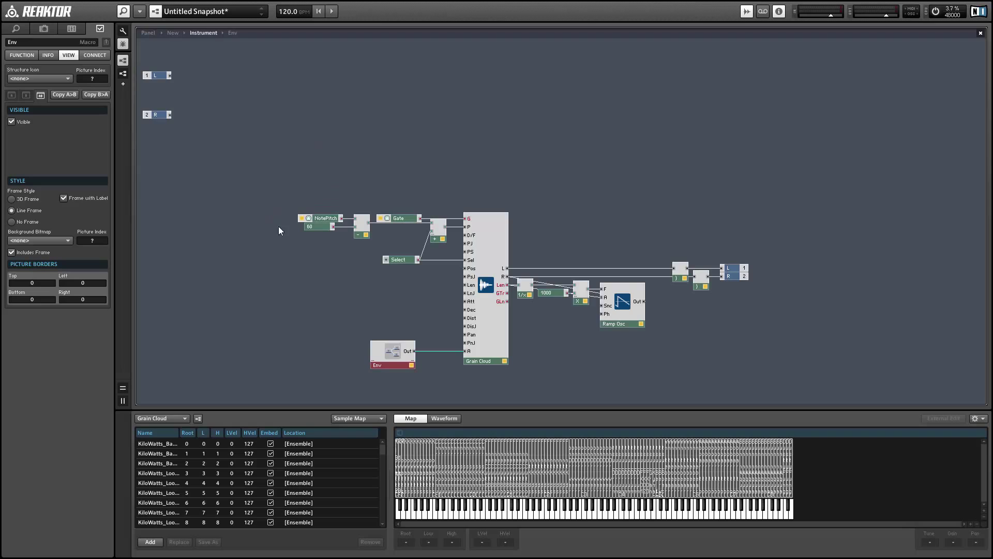
drag(614, 235, 823, 346)
drag(629, 327, 701, 325)
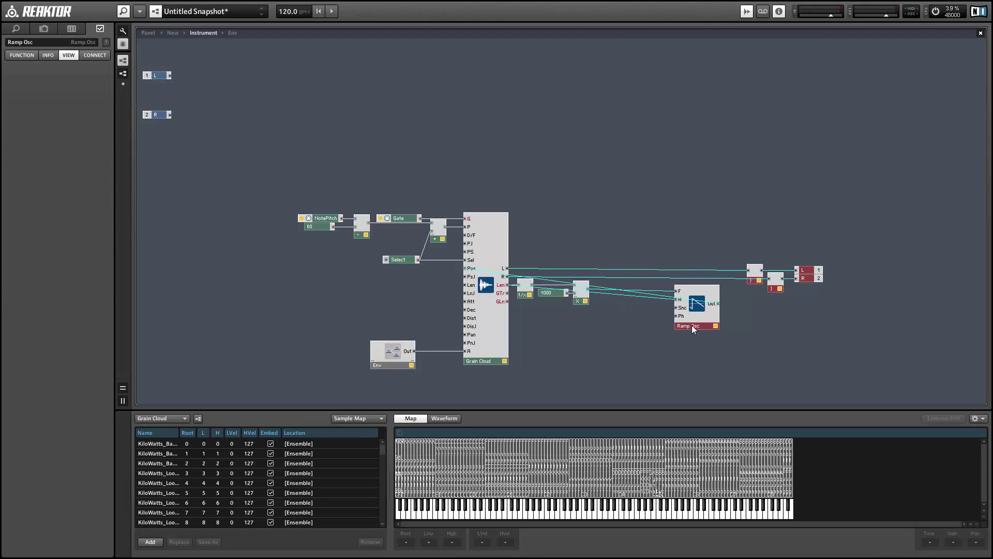
click(674, 329)
mouse_move(679, 292)
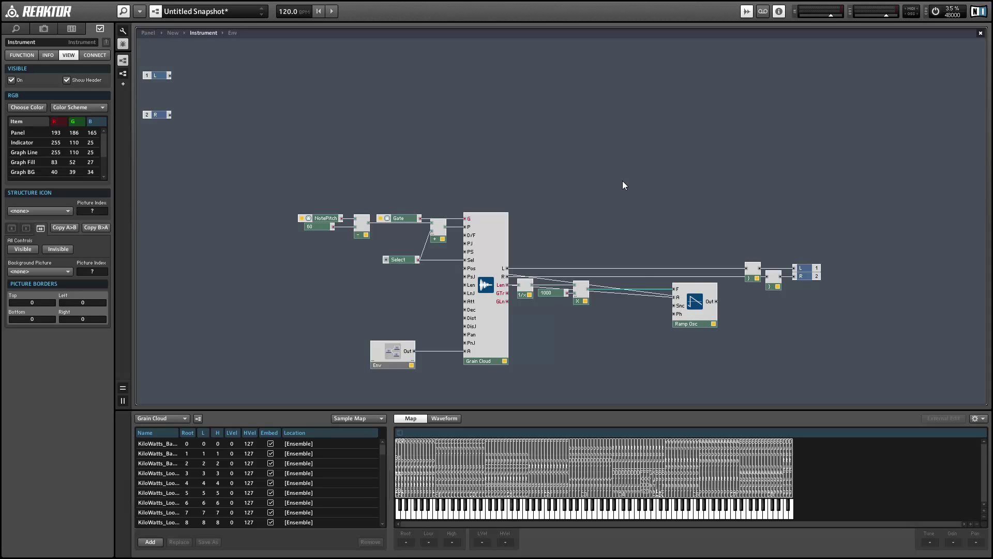
Insert a Math Multiply module into the instrument structure
right_click(619, 113)
mouse_move(629, 114)
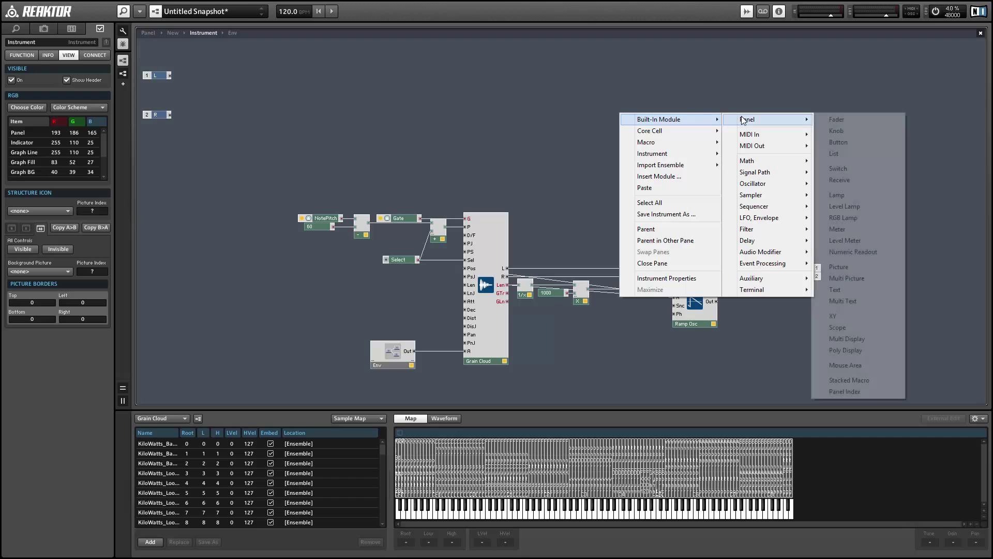
mouse_move(768, 159)
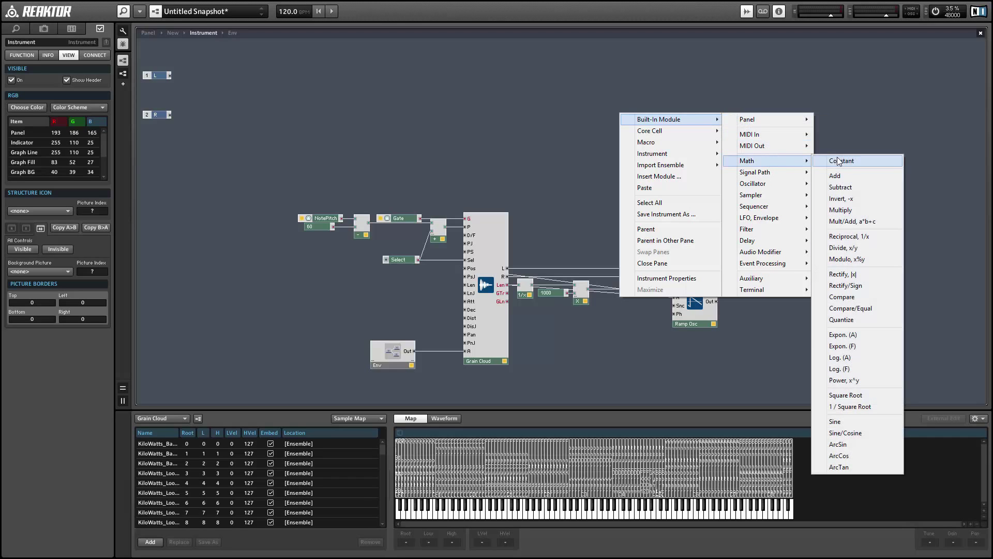
click(859, 210)
Add a panel Button named Reverse that toggles between -1 (on) and 1 (off)
right_click(540, 94)
mouse_move(564, 98)
mouse_move(668, 99)
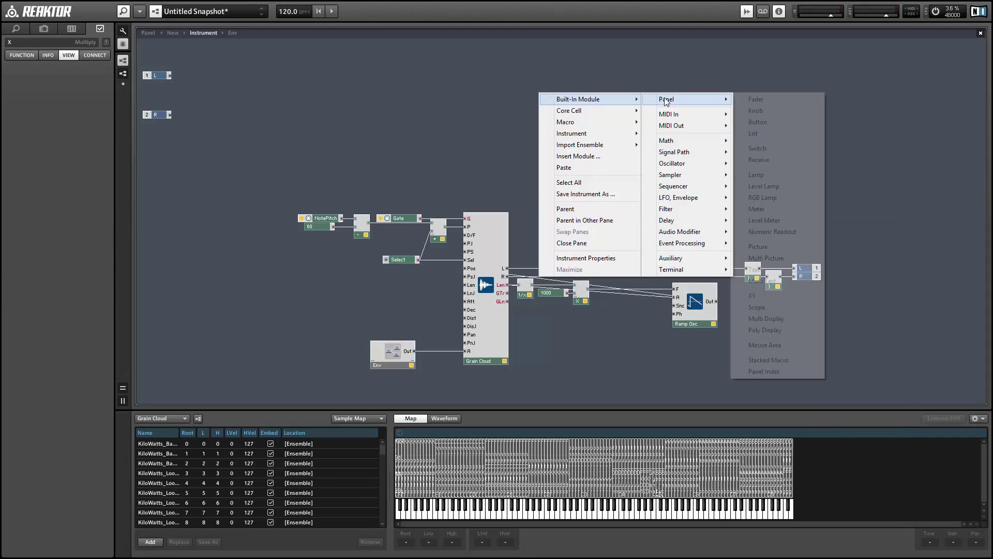
click(797, 122)
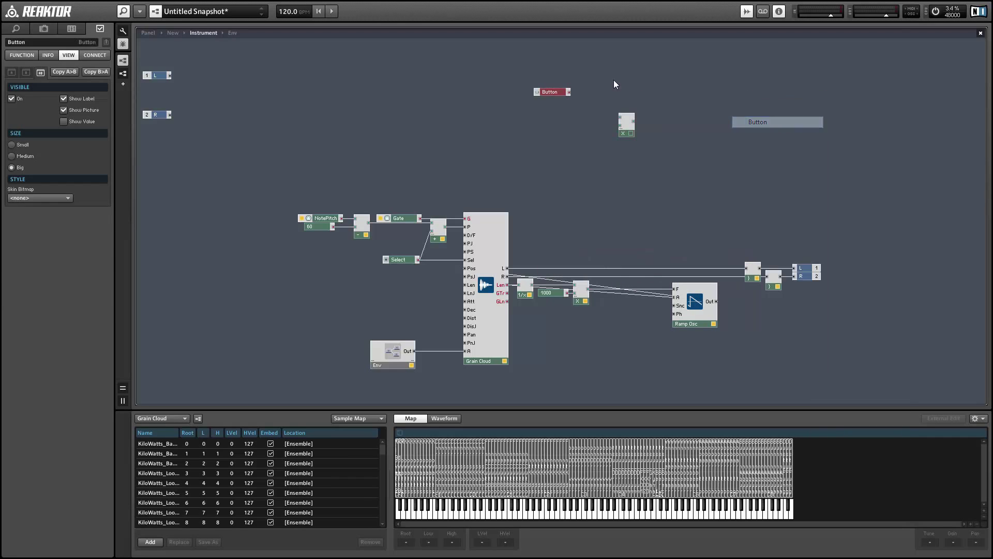
click(18, 56)
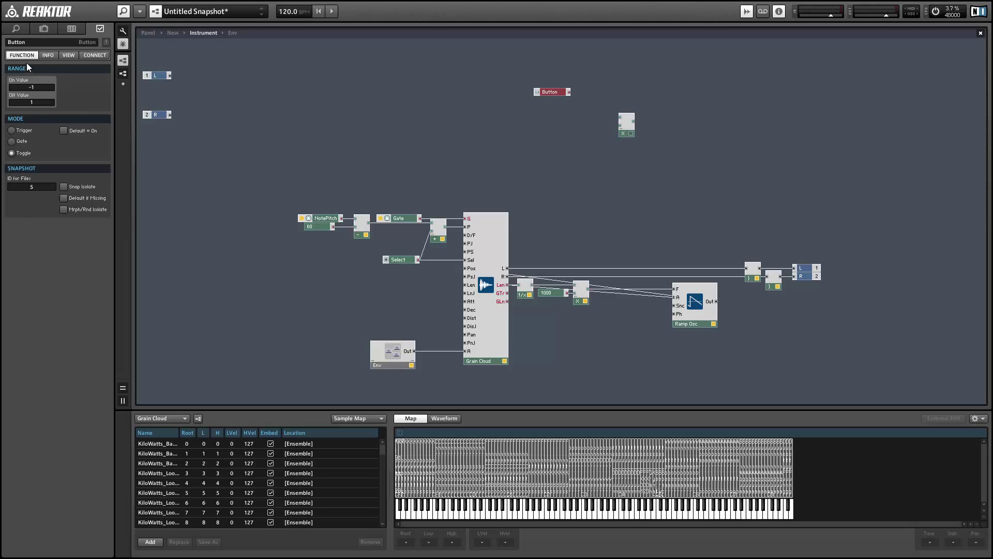
drag(36, 46, 0, 47)
text(Reverse)
Place Reverse and Multiply beside Ramp Osc and chain the ×1000 multiplier into the new Multiply
drag(557, 94, 582, 105)
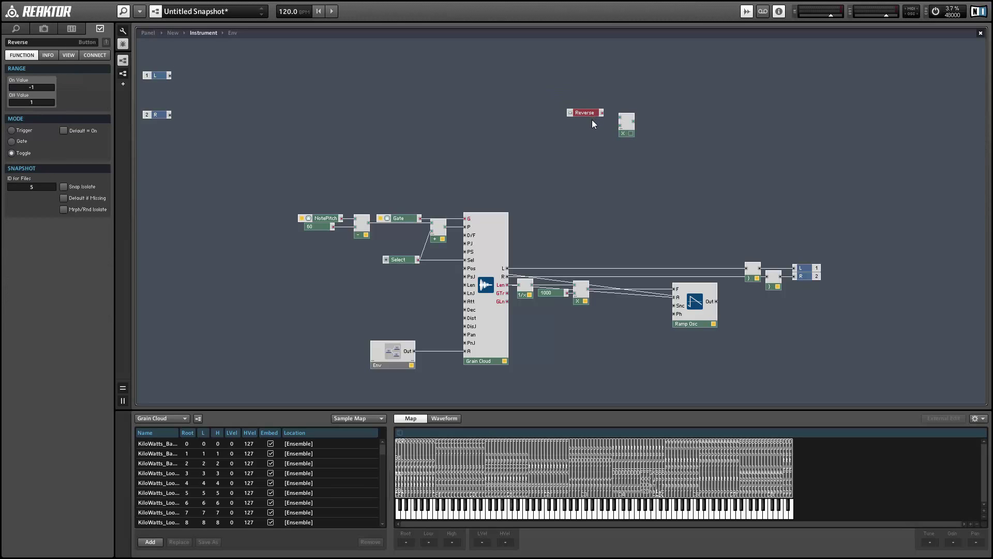
shift+click(625, 131)
drag(625, 130, 647, 320)
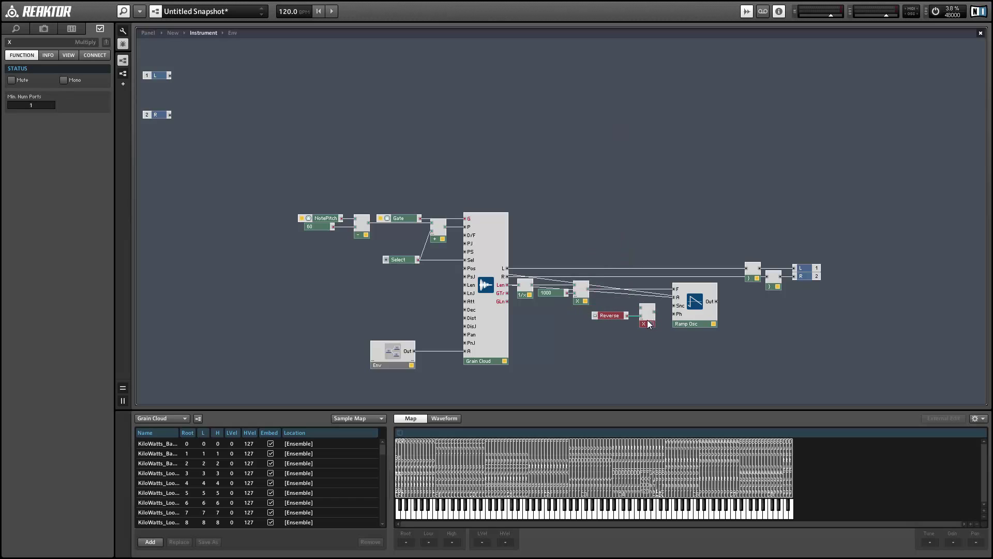
drag(590, 289, 671, 291)
drag(608, 303, 649, 303)
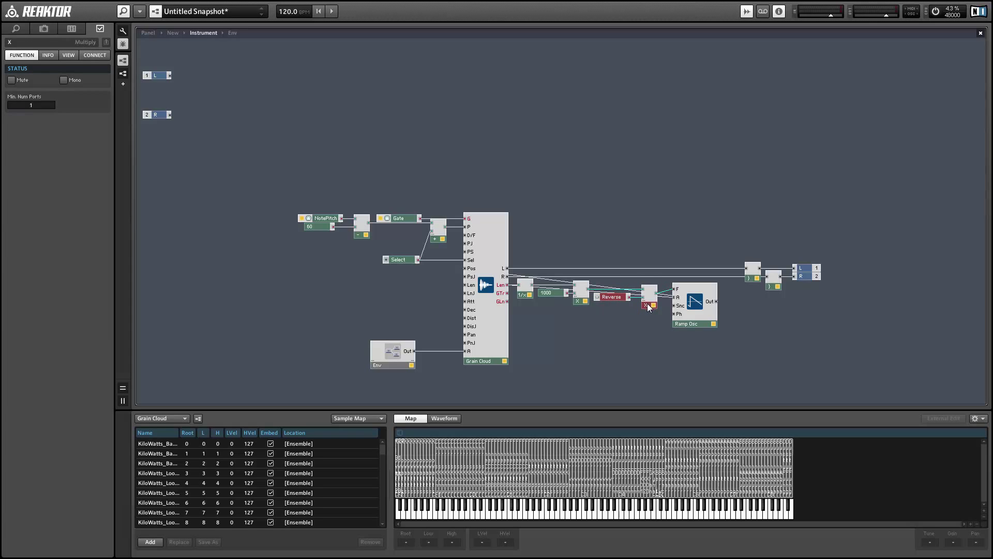
click(629, 312)
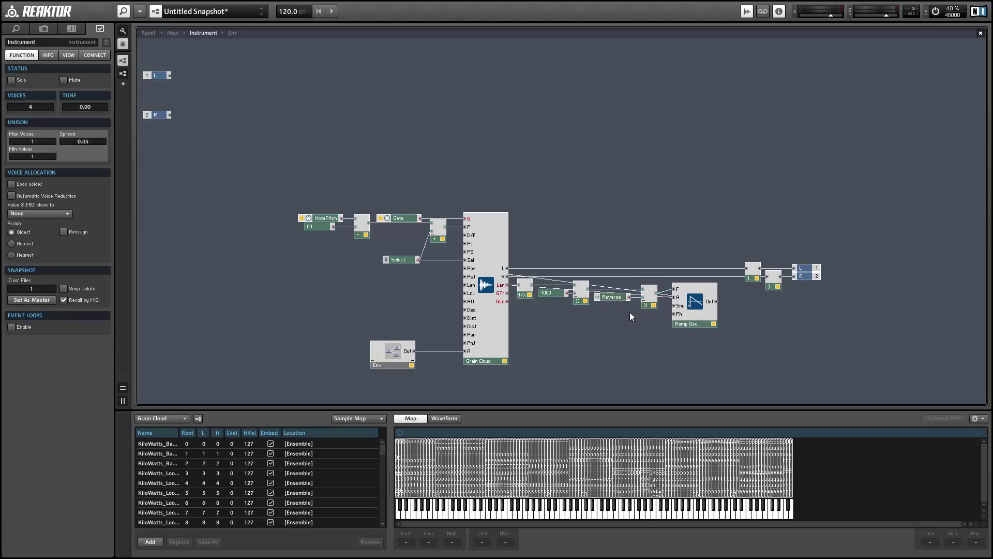
On the instrument panel, switch Reverse on and then back off to test it
click(154, 33)
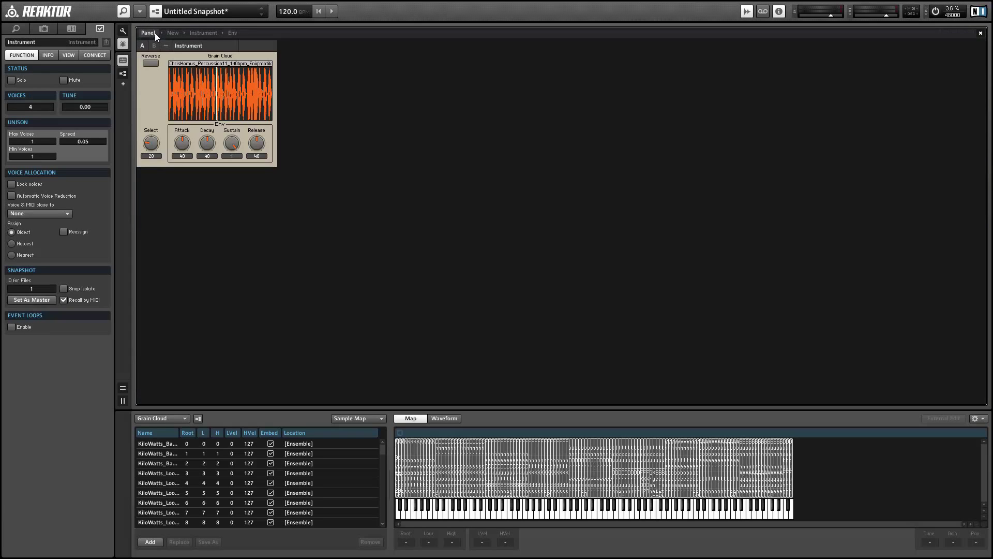
click(123, 31)
click(149, 63)
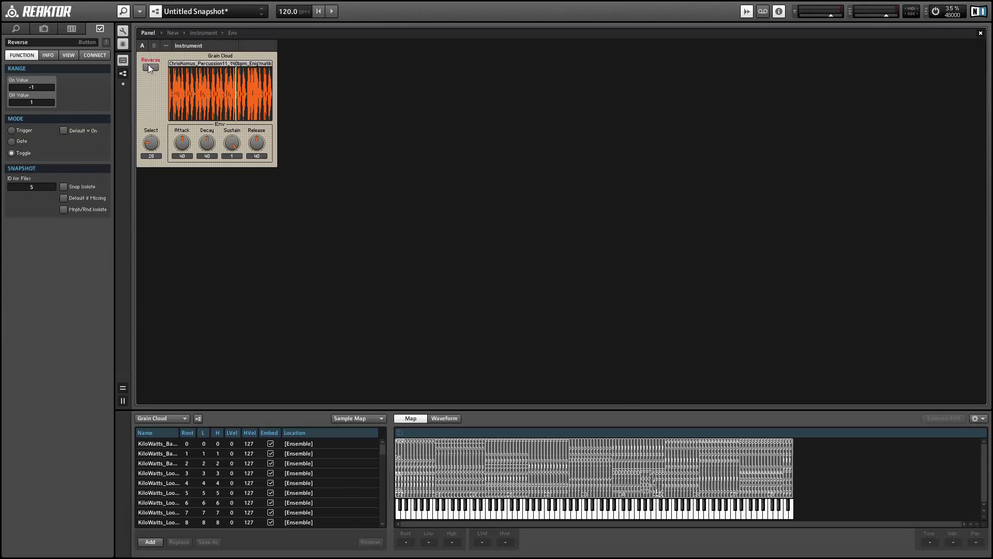
click(128, 34)
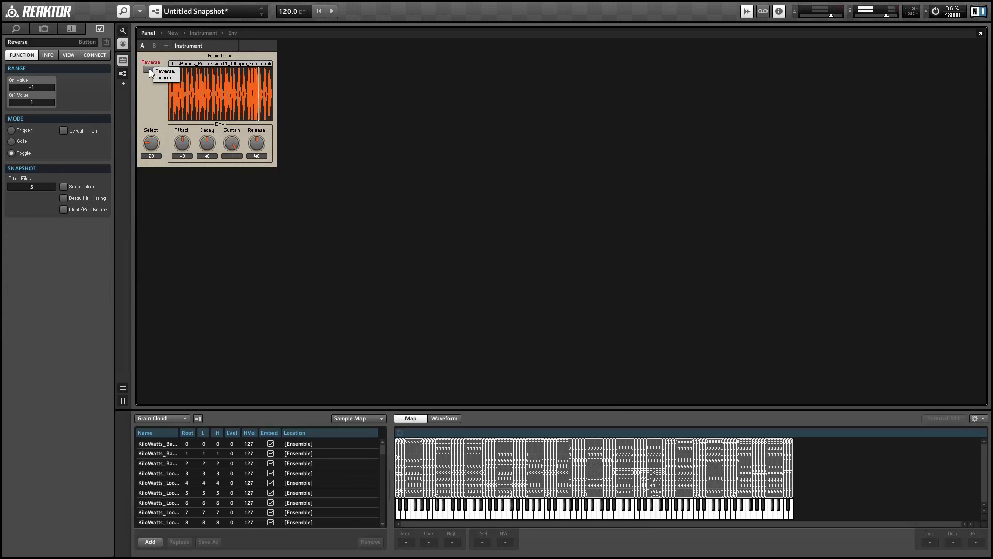
click(149, 69)
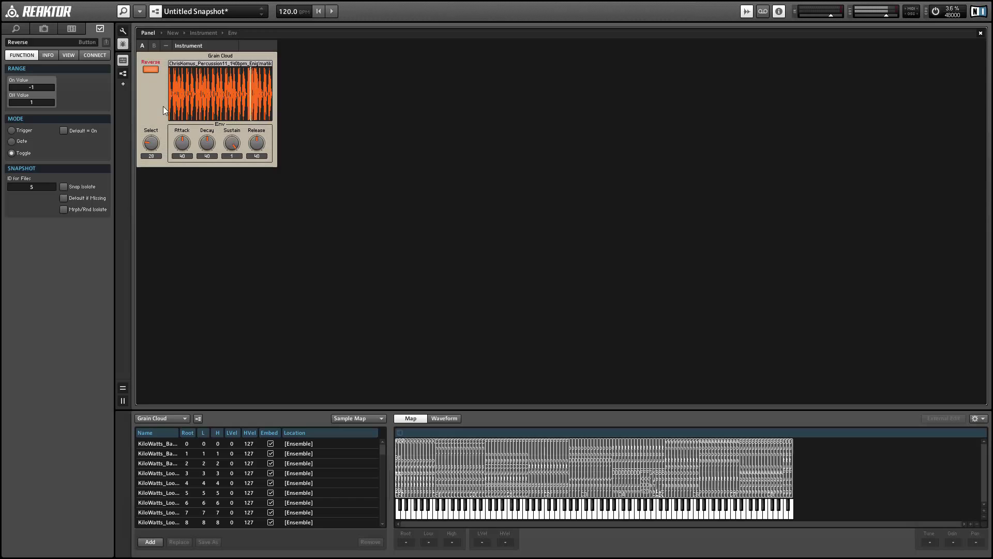
click(150, 70)
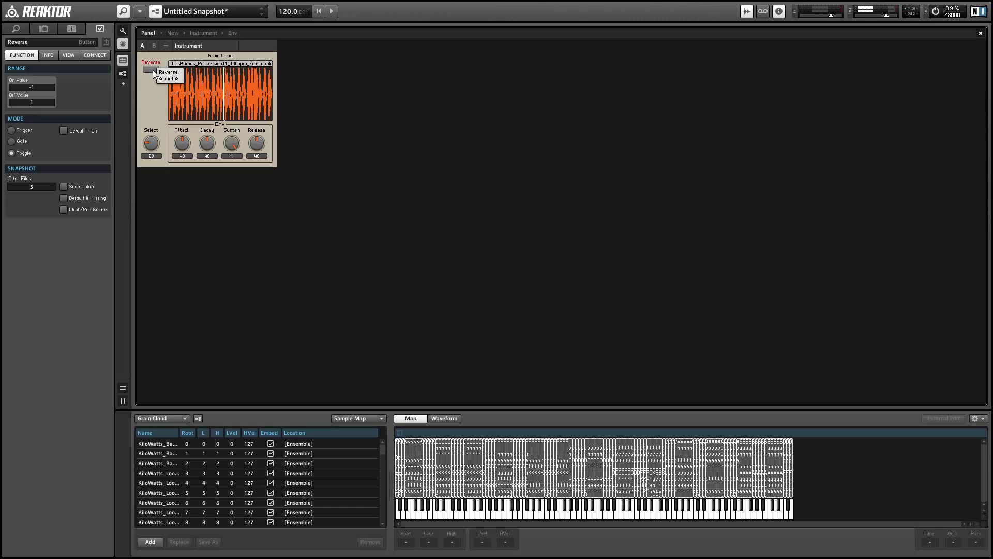
Nudge the Ramp Osc module slightly down and briefly check the panel
click(158, 92)
click(123, 60)
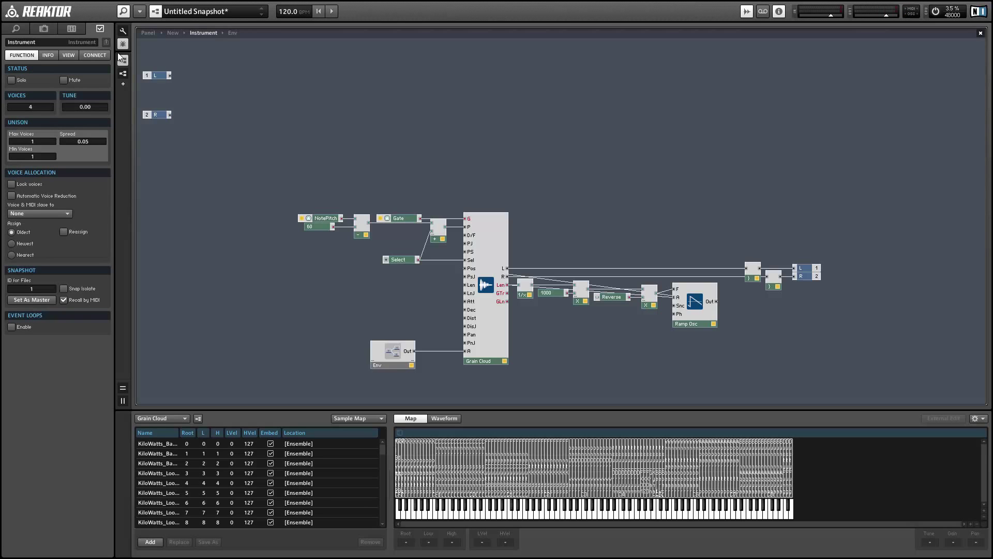
drag(714, 315, 709, 316)
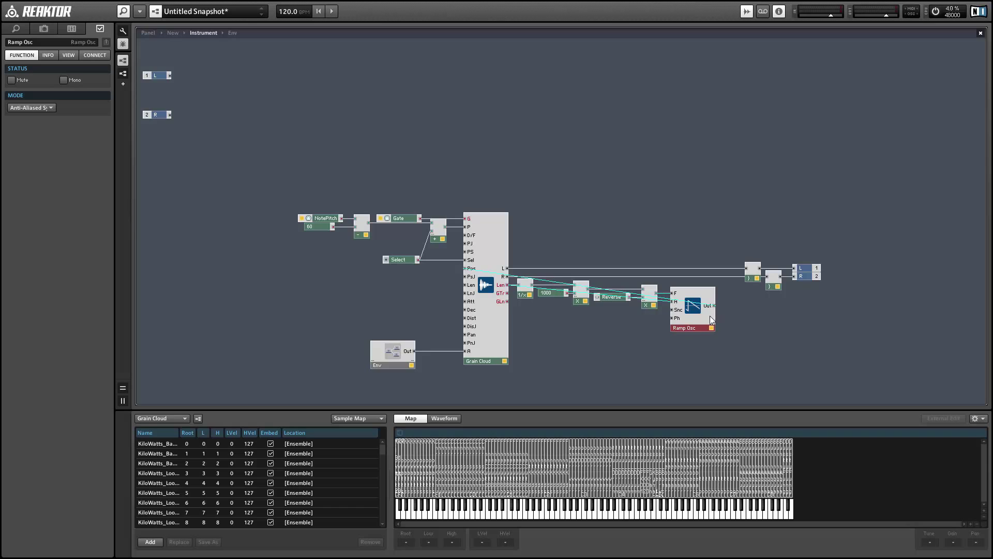
click(626, 328)
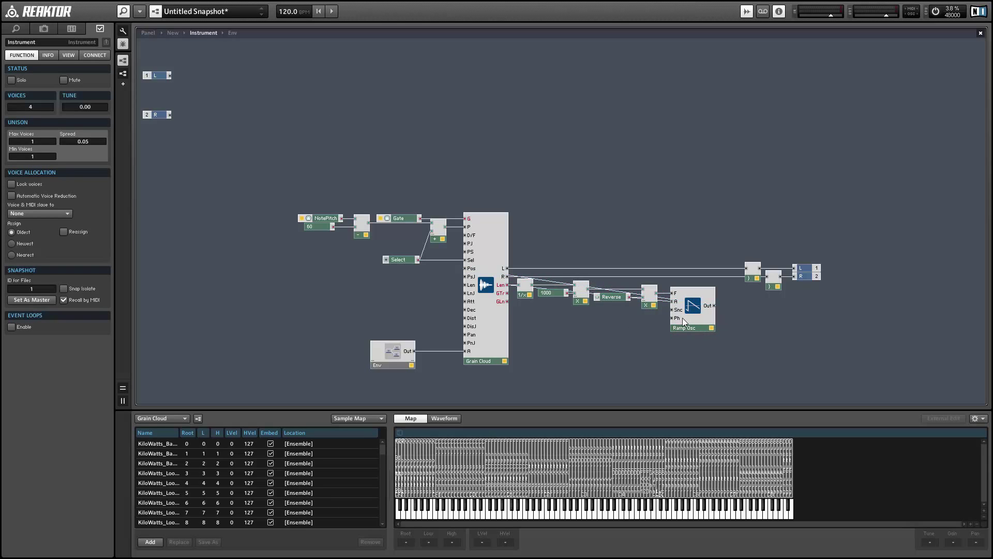
click(150, 33)
mouse_move(267, 118)
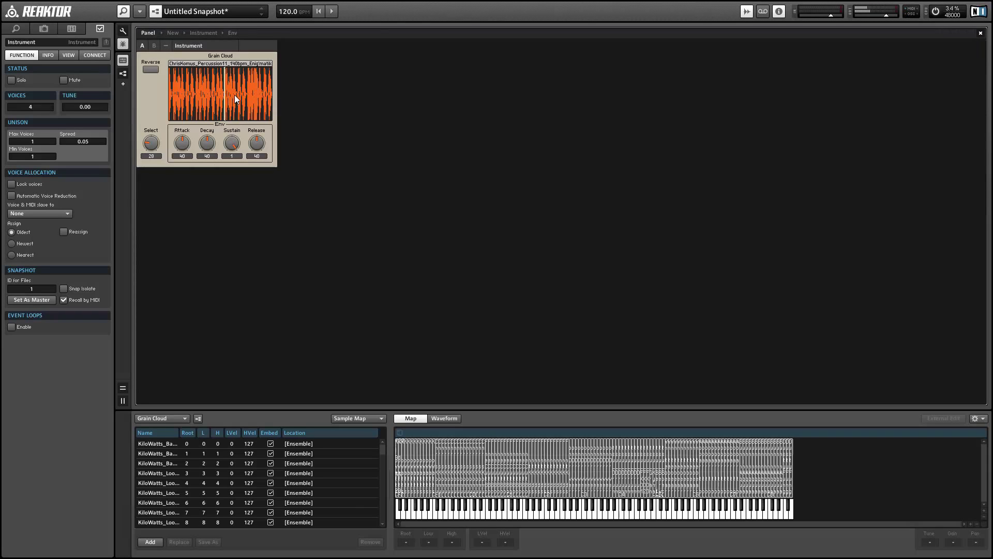
click(204, 36)
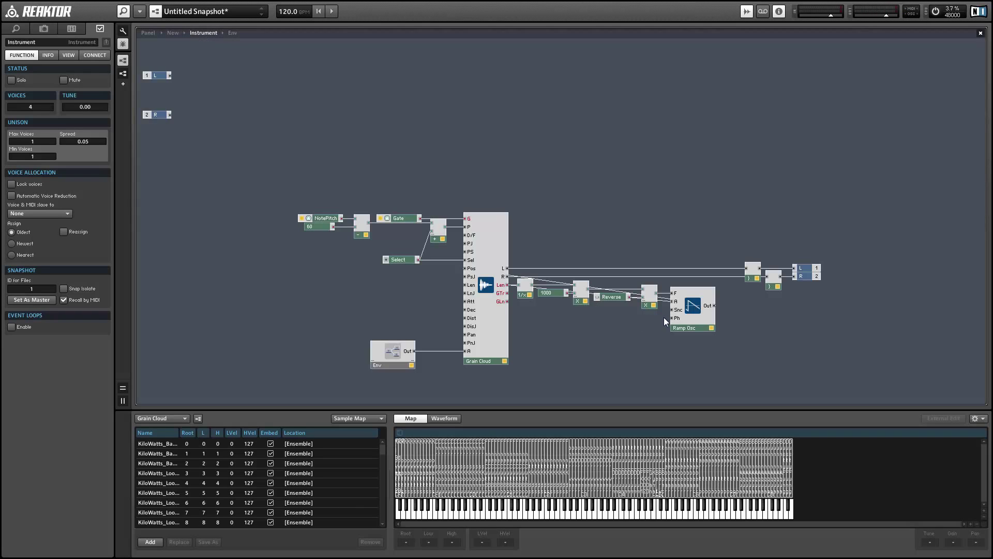
Insert a Router 1,2 module and create a button control on its Ctl input
right_click(591, 332)
mouse_move(596, 340)
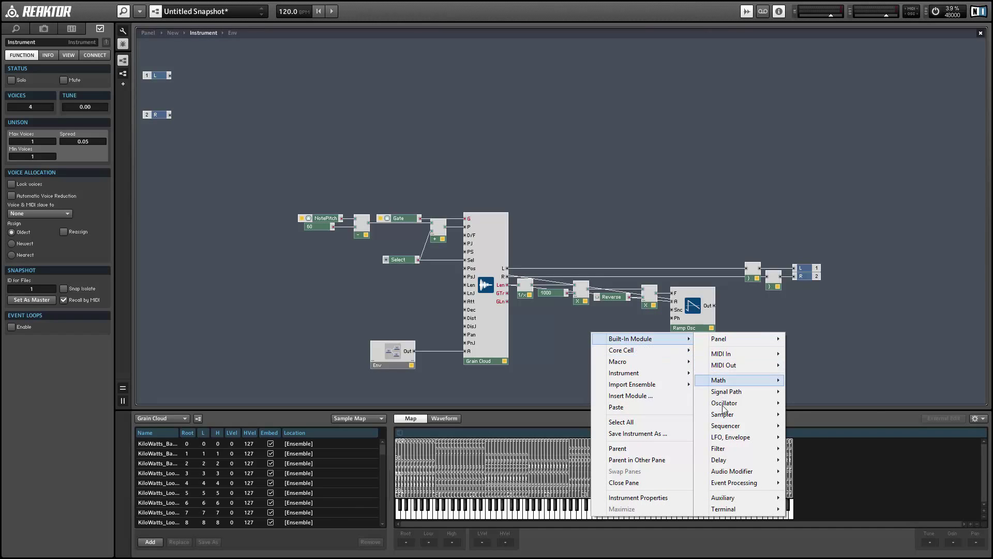
mouse_move(741, 472)
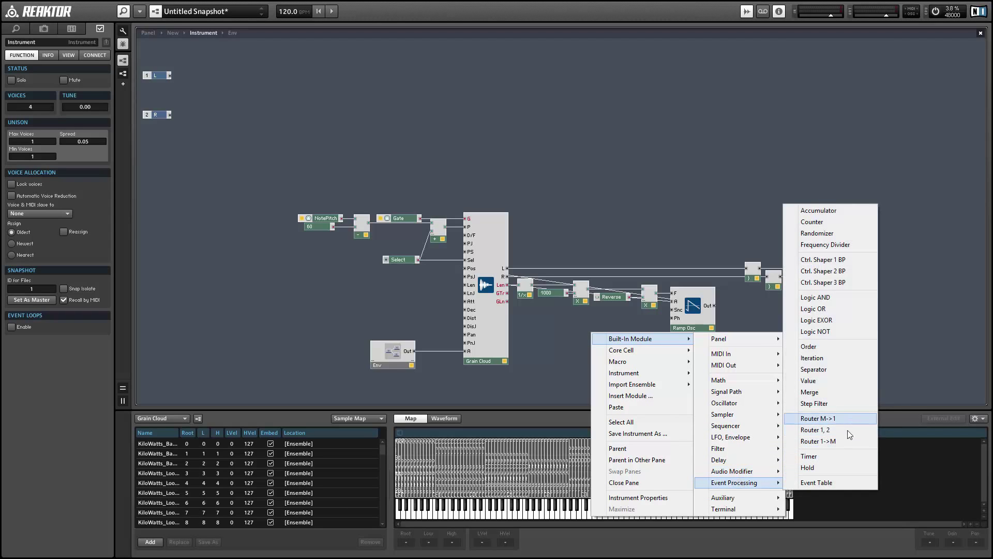
click(817, 430)
right_click(598, 338)
click(624, 344)
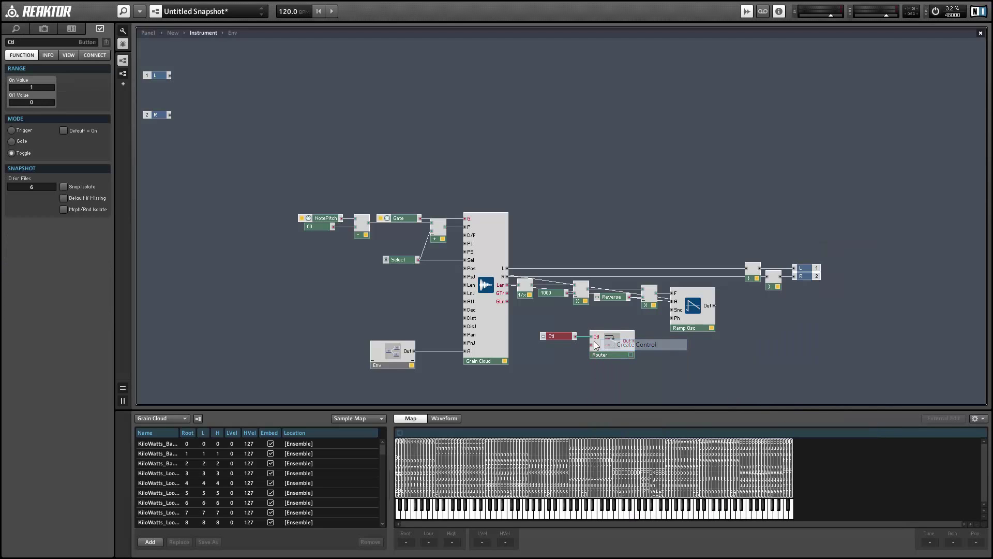
click(547, 356)
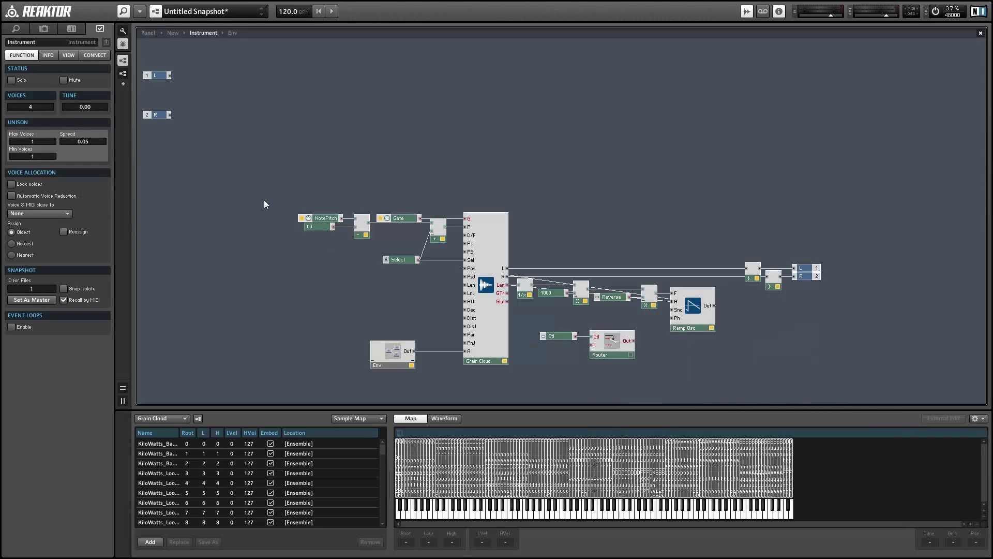
Paste a copy of the Gate module beside the button and wire Router Out to Ramp Osc Snc
click(389, 221)
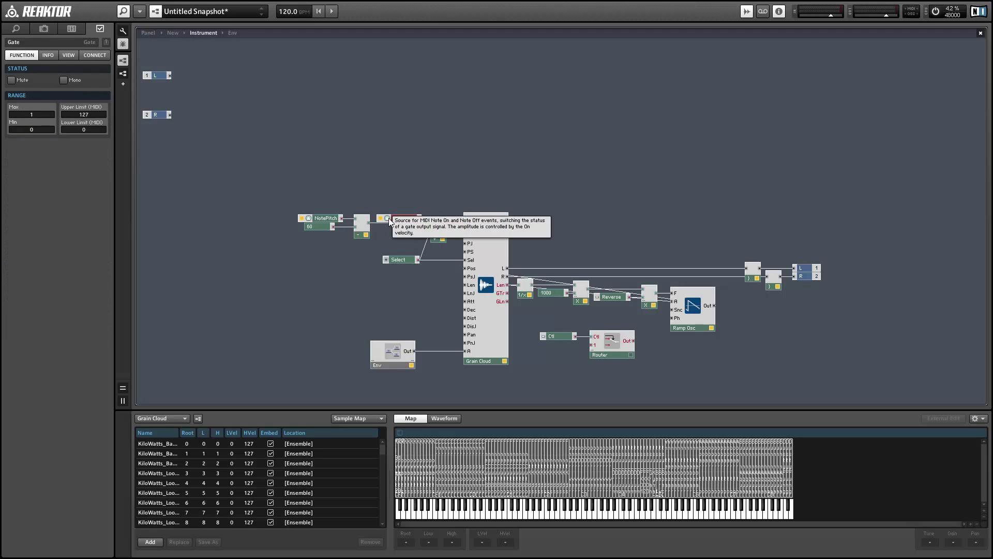
key(ctrl+c)
key(ctrl+v)
drag(579, 354, 567, 345)
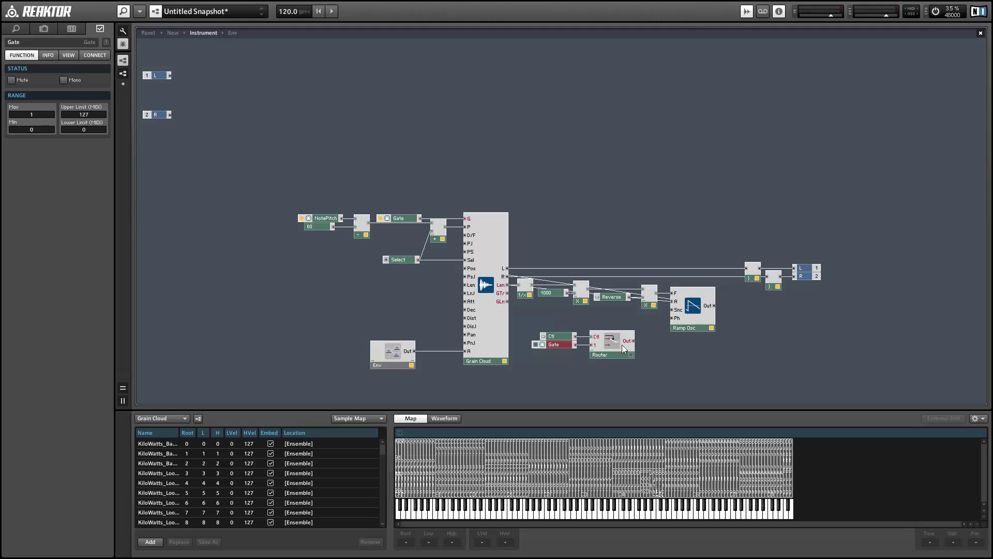
drag(633, 340, 672, 310)
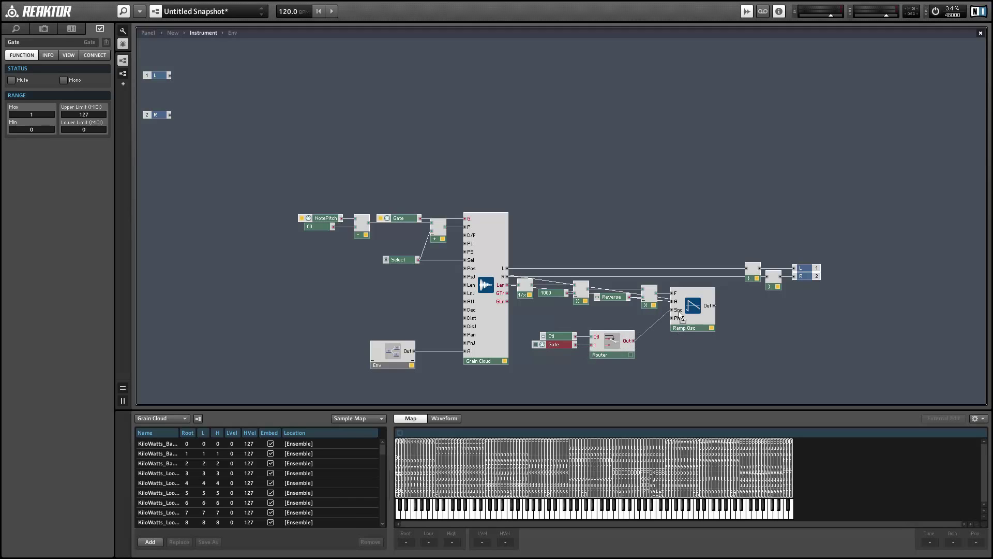
Rename the new button to Restart
click(563, 338)
double_click(7, 41)
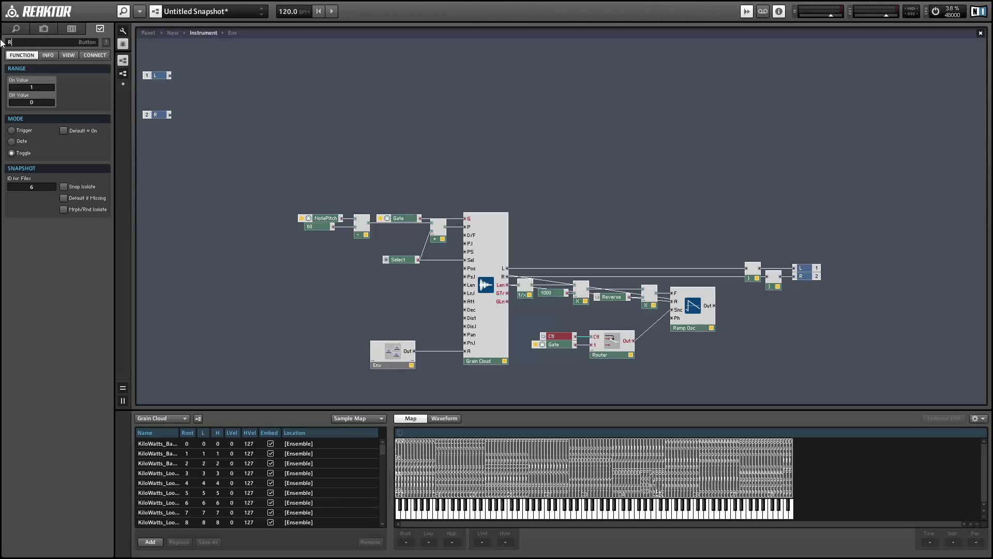
text(Restart)
click(393, 149)
Stack the Restart button directly under Reverse on the panel and switch it on
click(149, 33)
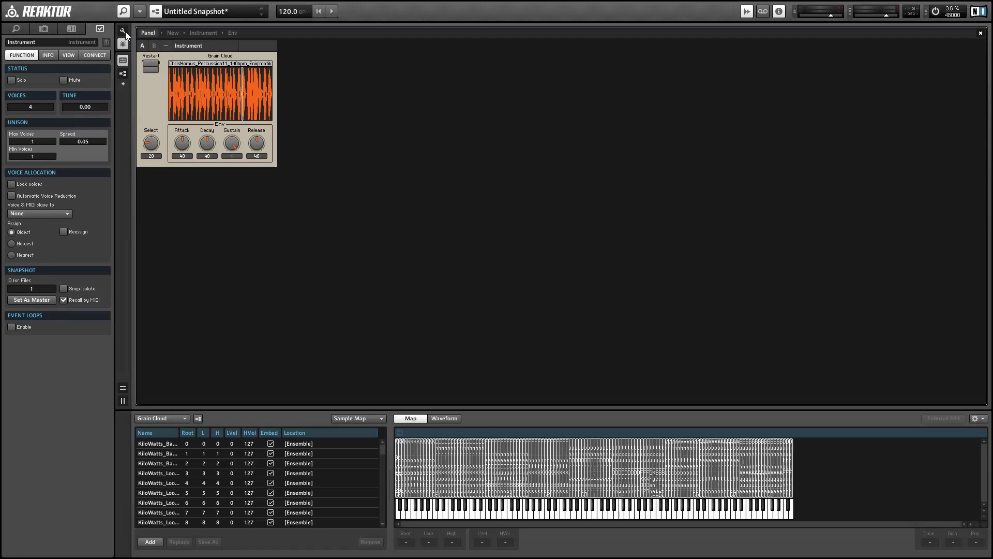
click(124, 31)
drag(144, 63, 145, 87)
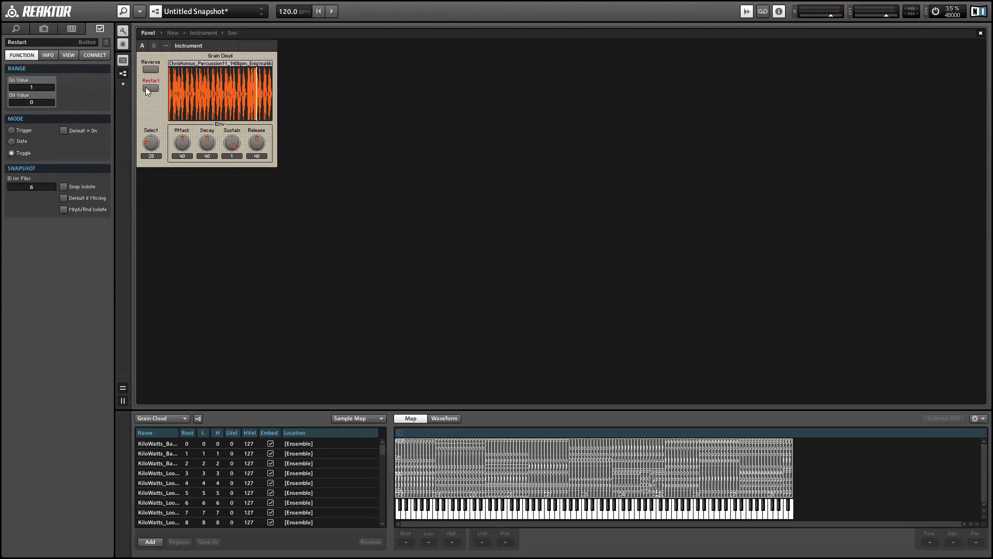
key(ctrl+e)
click(148, 87)
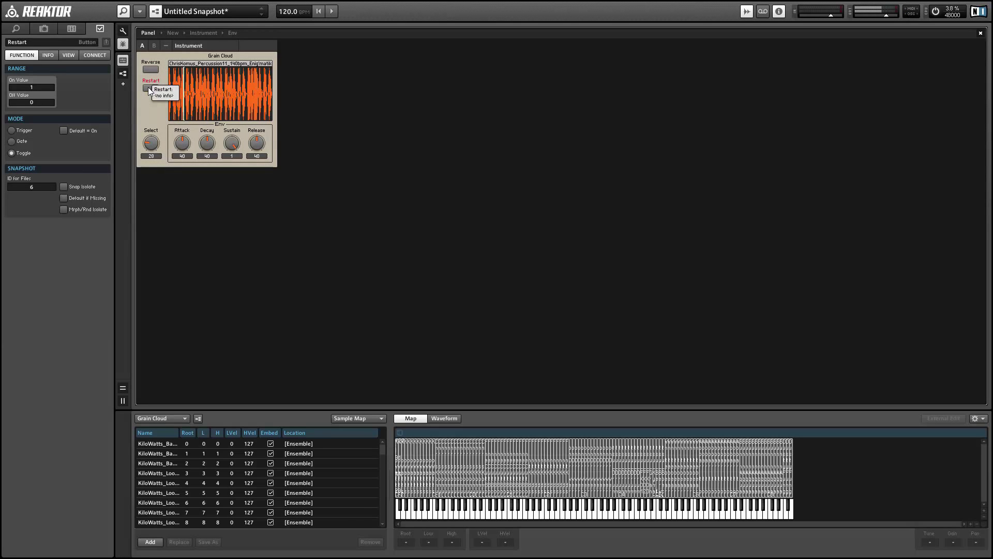
click(148, 87)
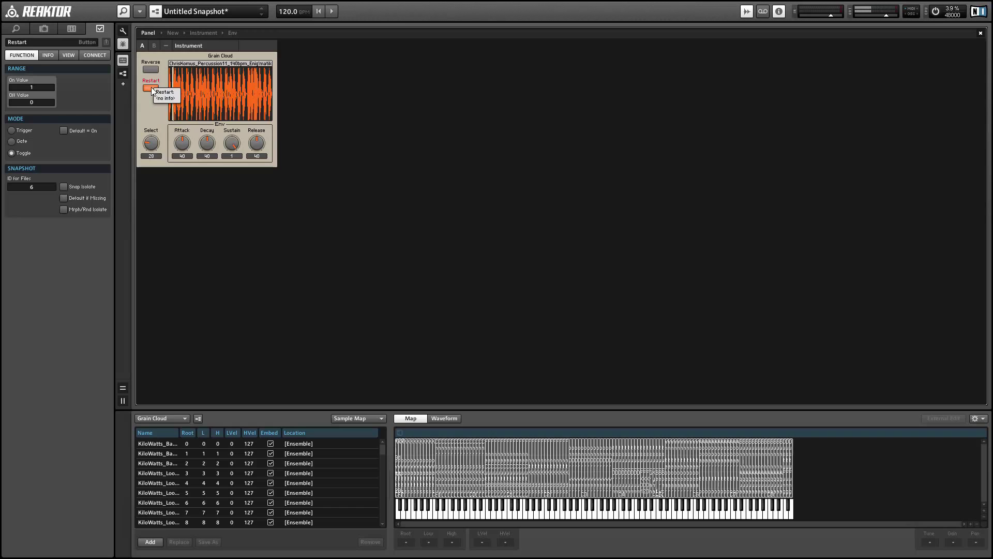
Move the Restart, Gate and Router group up and to the right in the structure
double_click(151, 96)
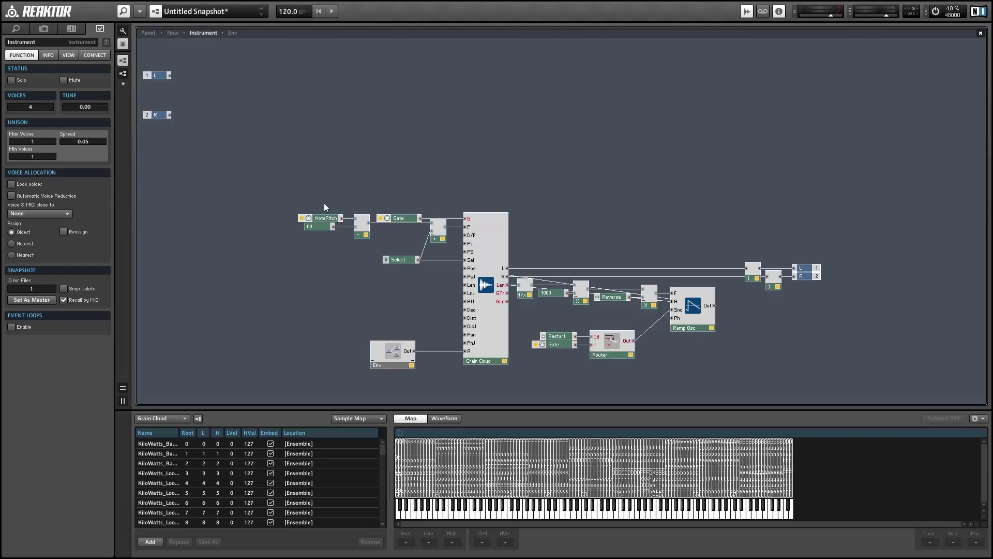
drag(564, 344, 639, 335)
click(548, 332)
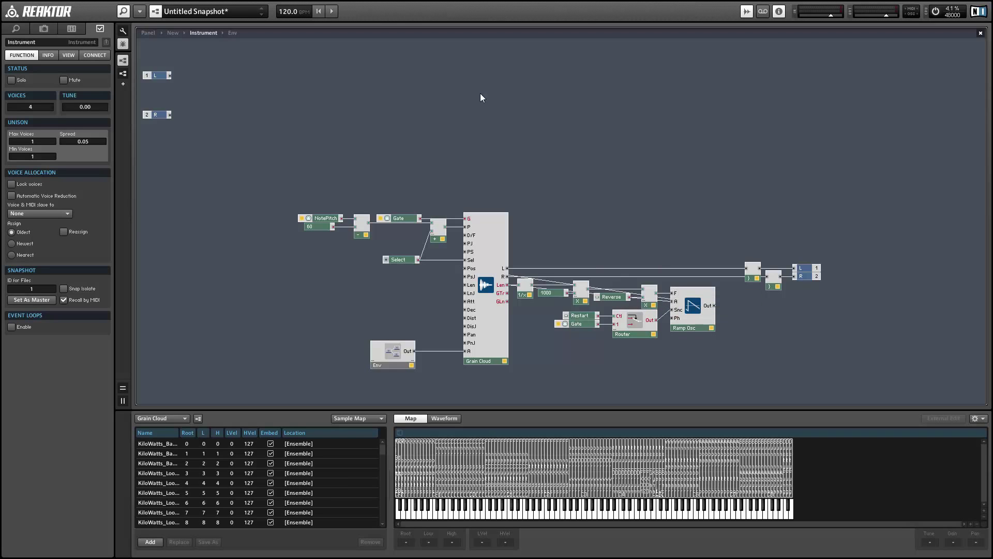
Add a Speed knob (range 0 to 2, default 1) wired into the Multiply feeding Ramp Osc
right_click(520, 111)
mouse_move(549, 120)
mouse_move(666, 120)
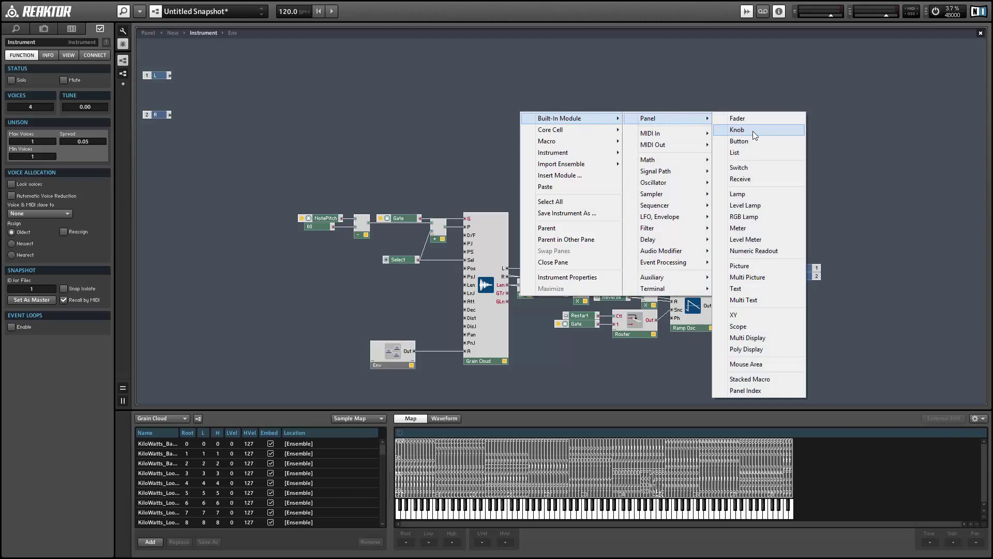
click(754, 135)
drag(26, 43, 1, 43)
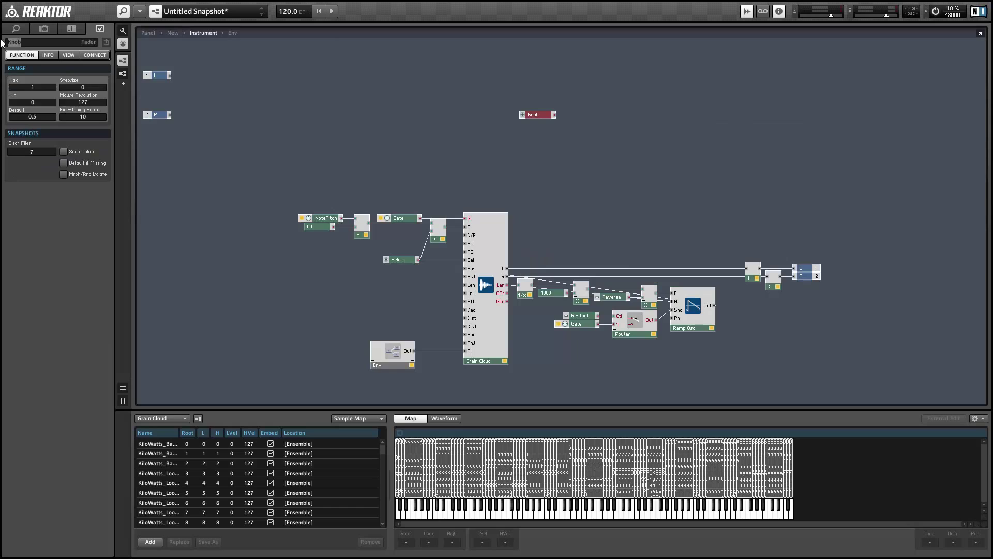
text(Speed)
key(Return)
drag(538, 115, 648, 294)
click(649, 301)
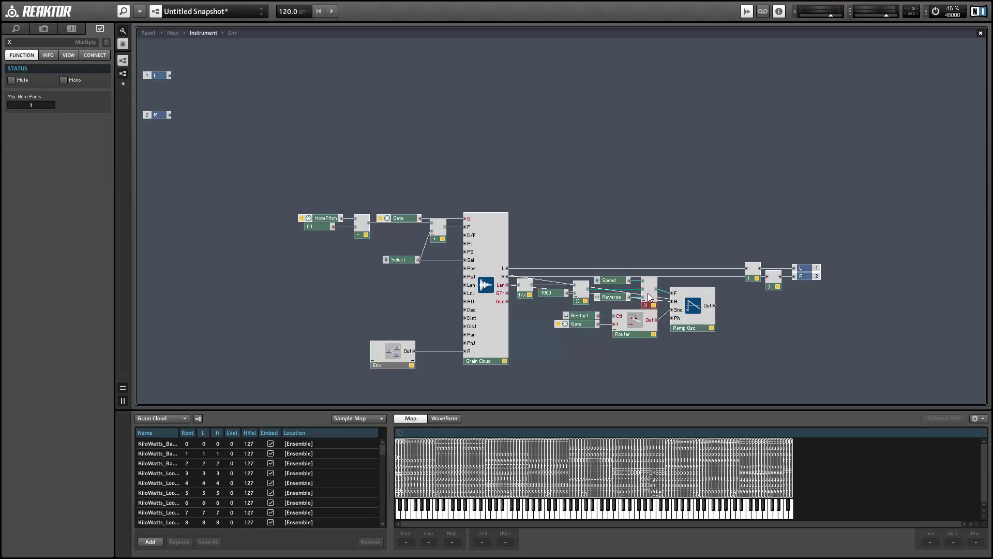
Place the Speed knob under the Restart button on the panel
click(522, 220)
click(148, 32)
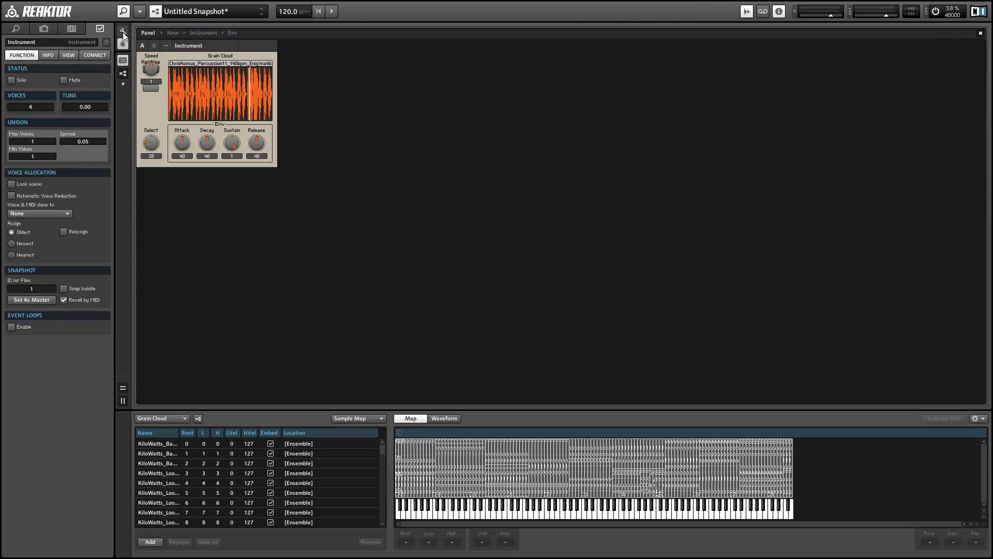
drag(220, 139, 155, 117)
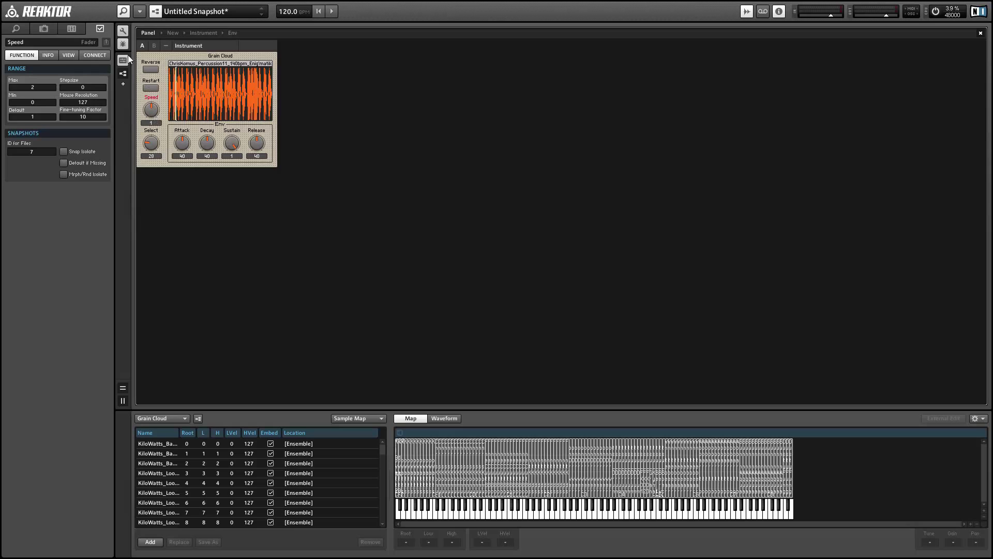
click(120, 31)
Set Speed to about 0.252 and change Select to load a FineCutBodies loop
drag(153, 117, 172, 145)
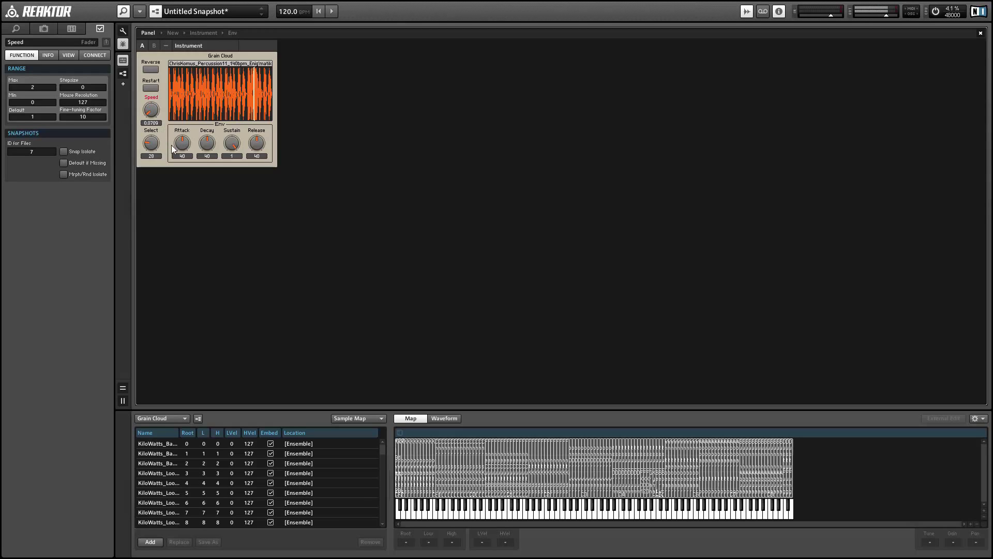
drag(150, 113, 70, 4)
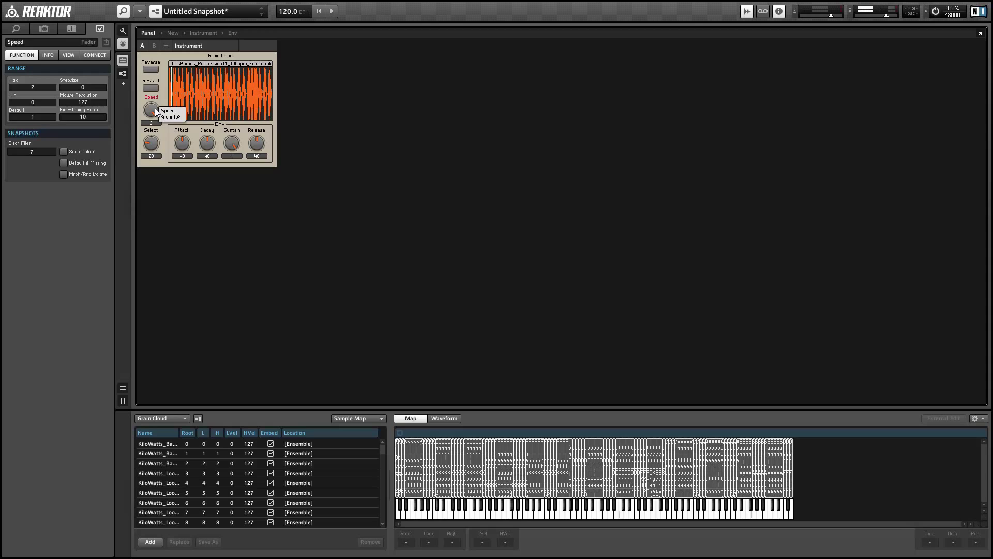
drag(156, 112, 166, 167)
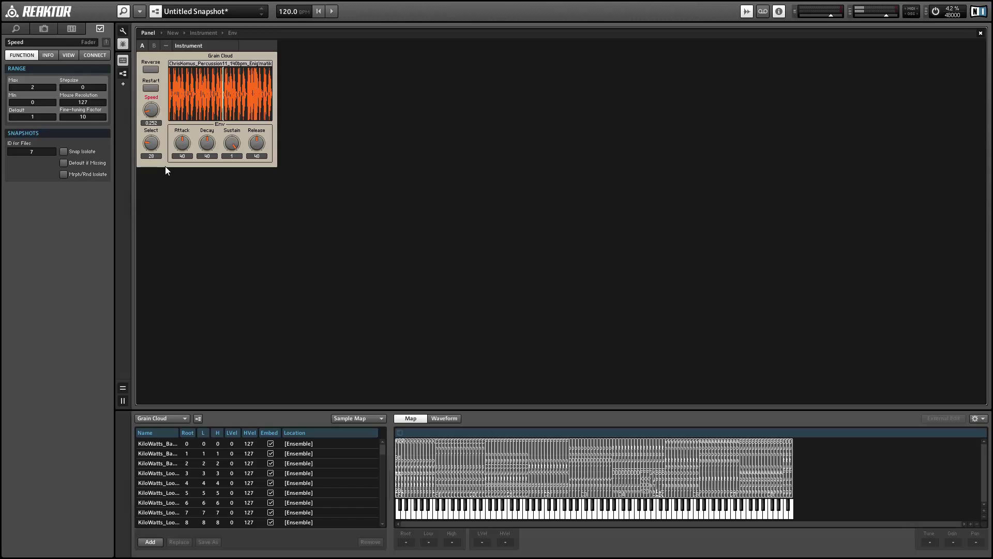
mouse_move(152, 145)
mouse_down()
mouse_move(155, 161)
mouse_move(145, 134)
mouse_up()
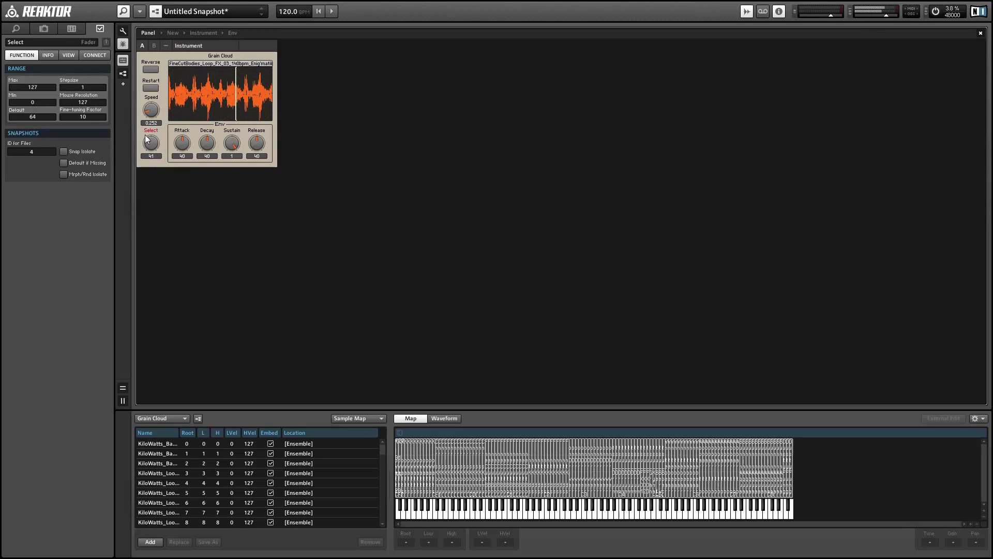